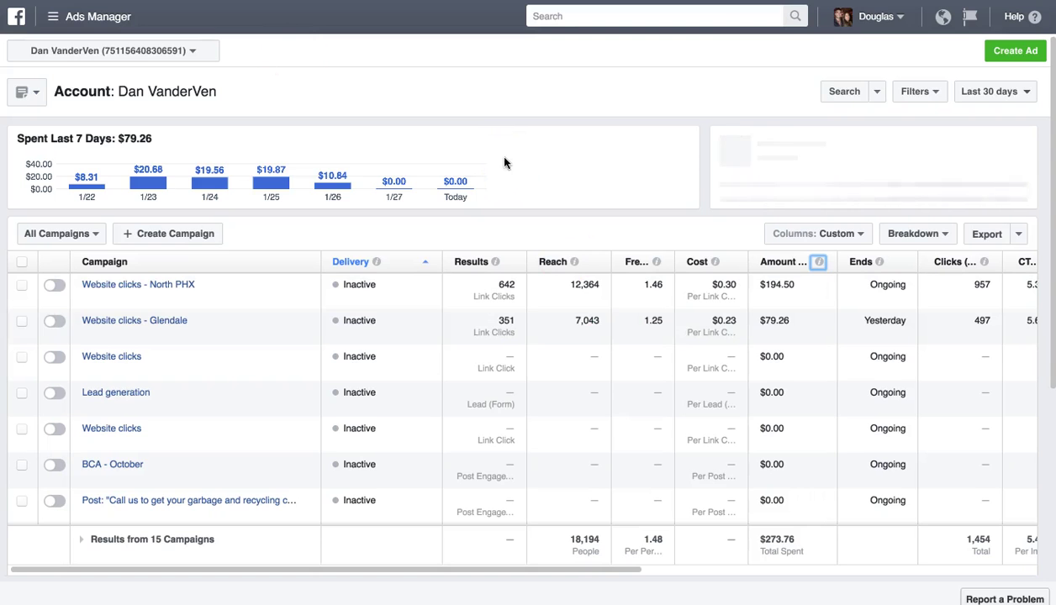
# Step: Compare results, cost per link click and amount spent for the North PHX and Glendale website click campaigns, including the Cost column's definition
pyautogui.click(605, 193)
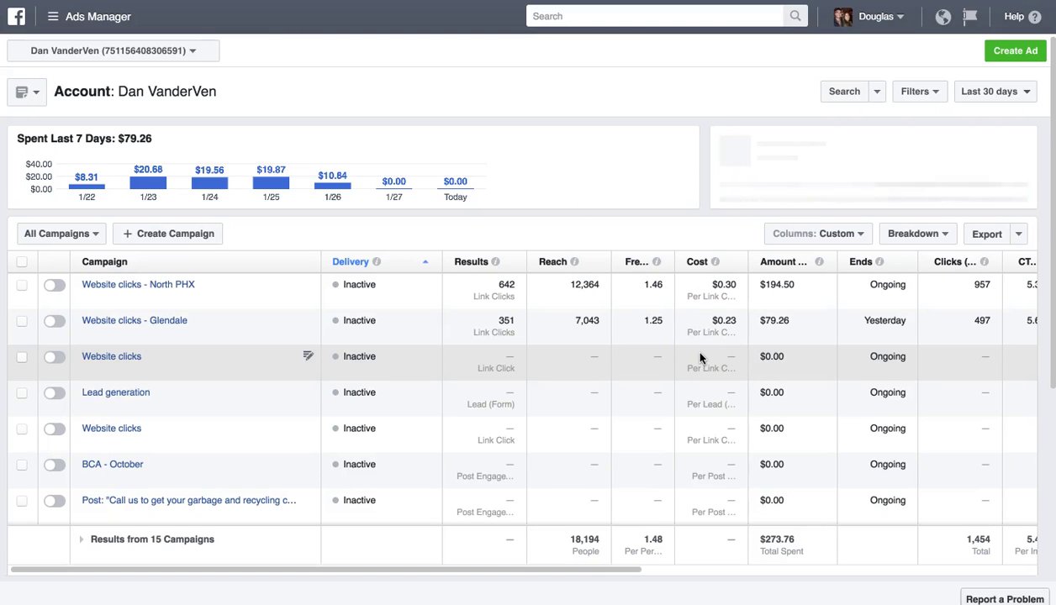
pyautogui.click(707, 328)
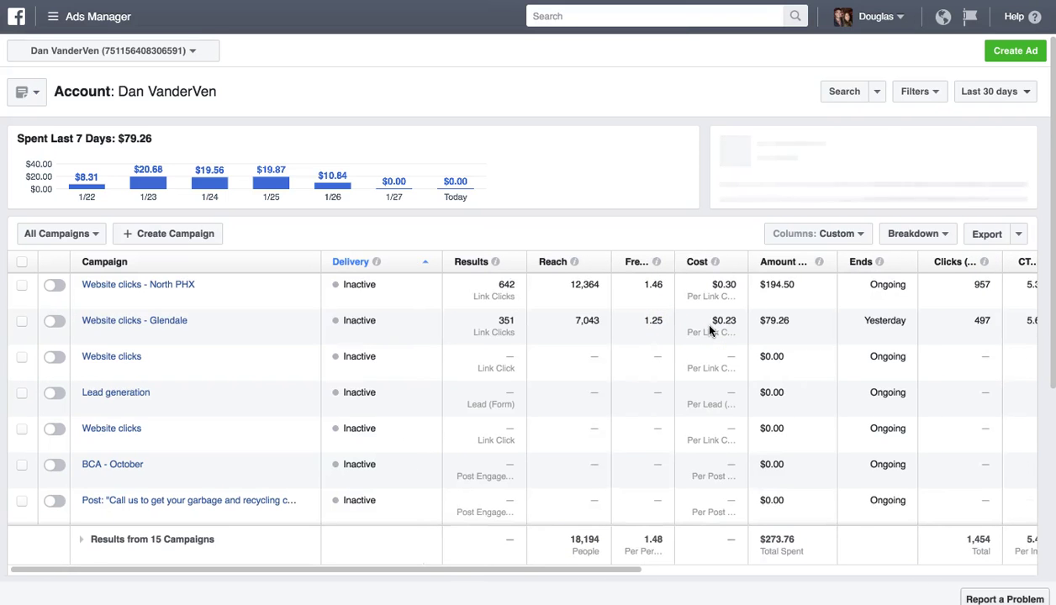
pyautogui.hscroll(6, 709, 326)
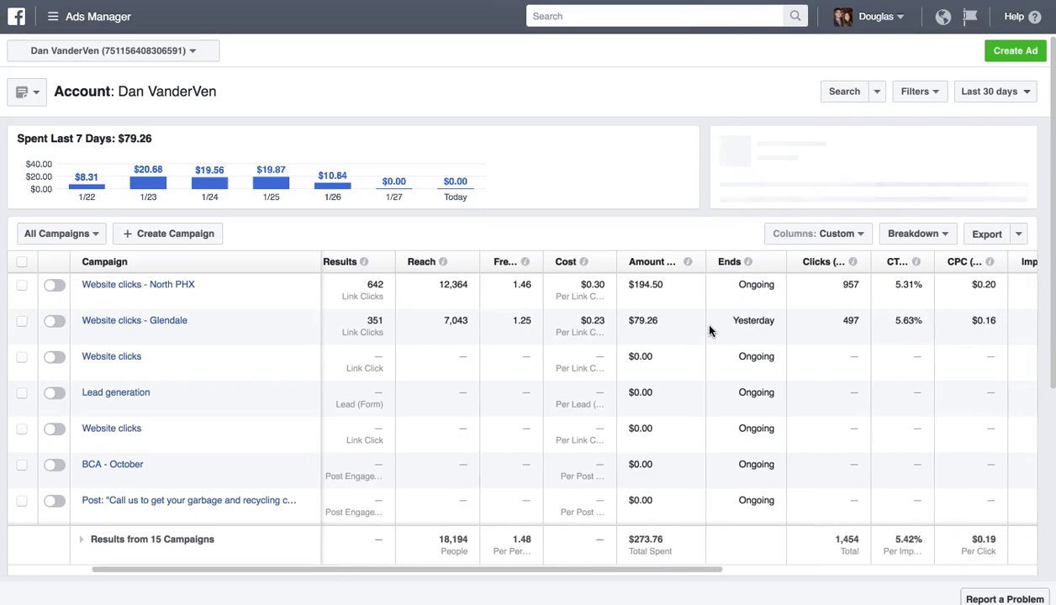
pyautogui.hscroll(1, 709, 327)
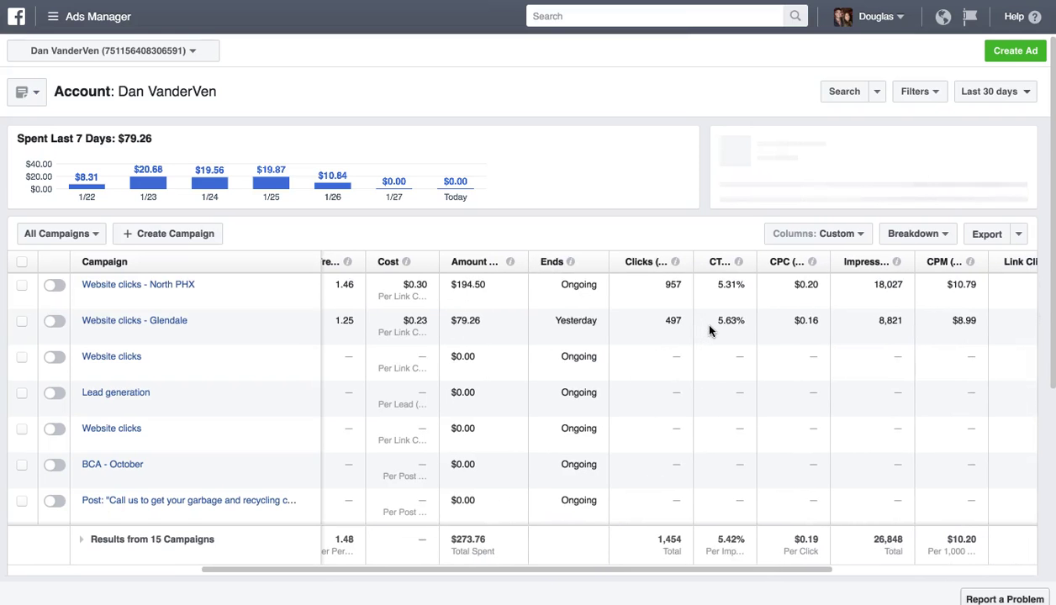
pyautogui.hscroll(-7, 709, 330)
pyautogui.click(710, 327)
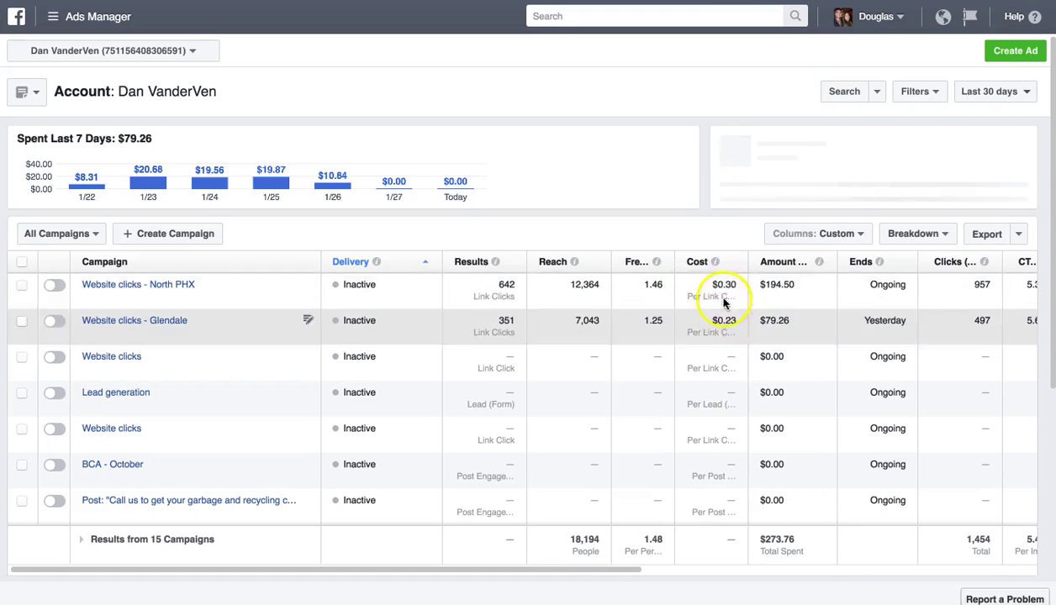
pyautogui.moveTo(715, 262)
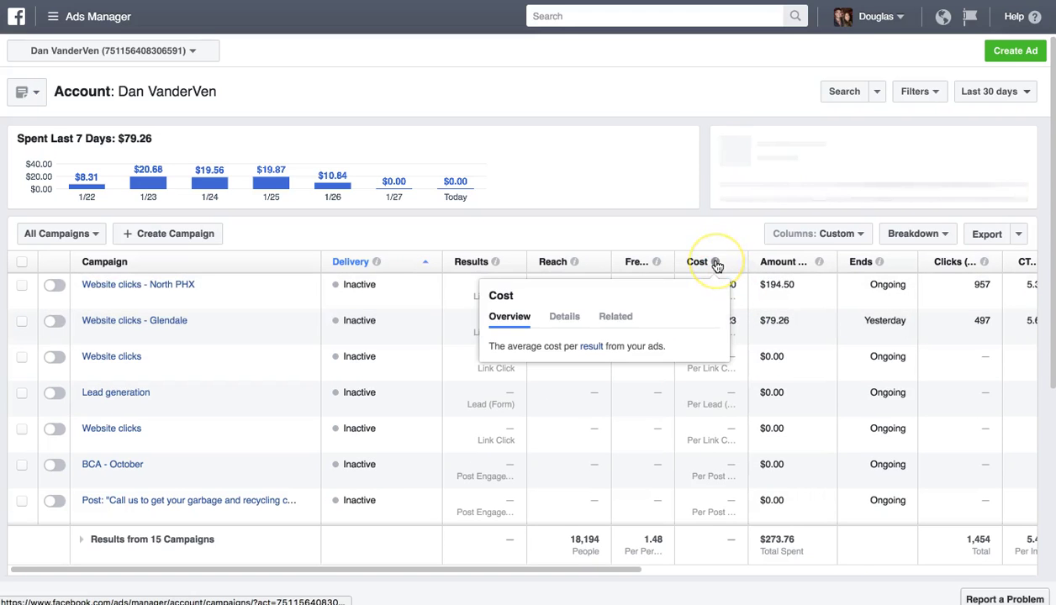
pyautogui.click(725, 338)
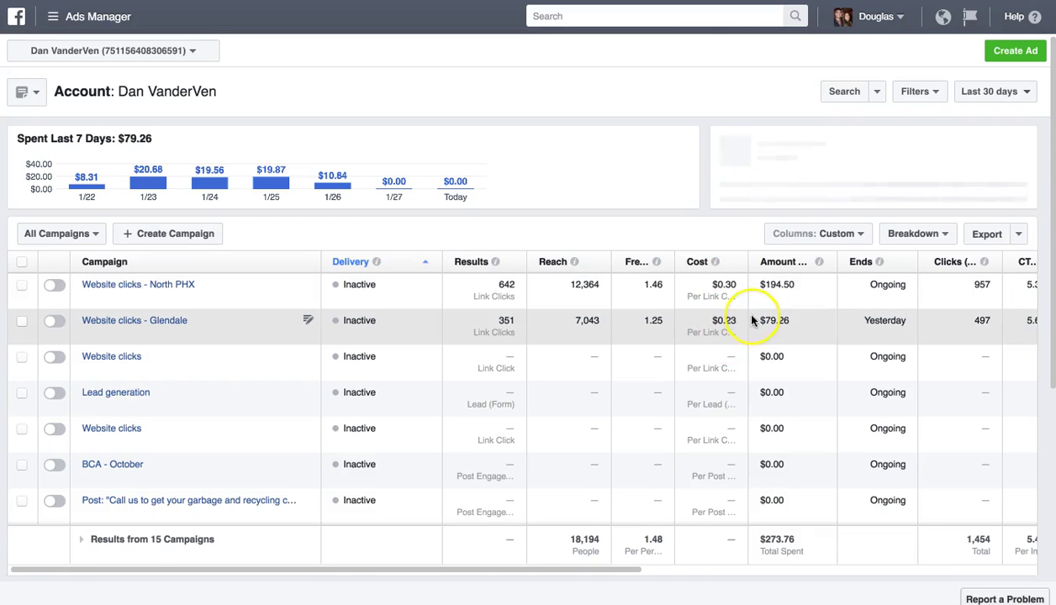
# Step: Review the clicks, CTR, CPC, impressions, CPM and link click columns for the North PHX and Glendale campaigns
pyautogui.hscroll(3, 753, 322)
pyautogui.hscroll(4, 752, 321)
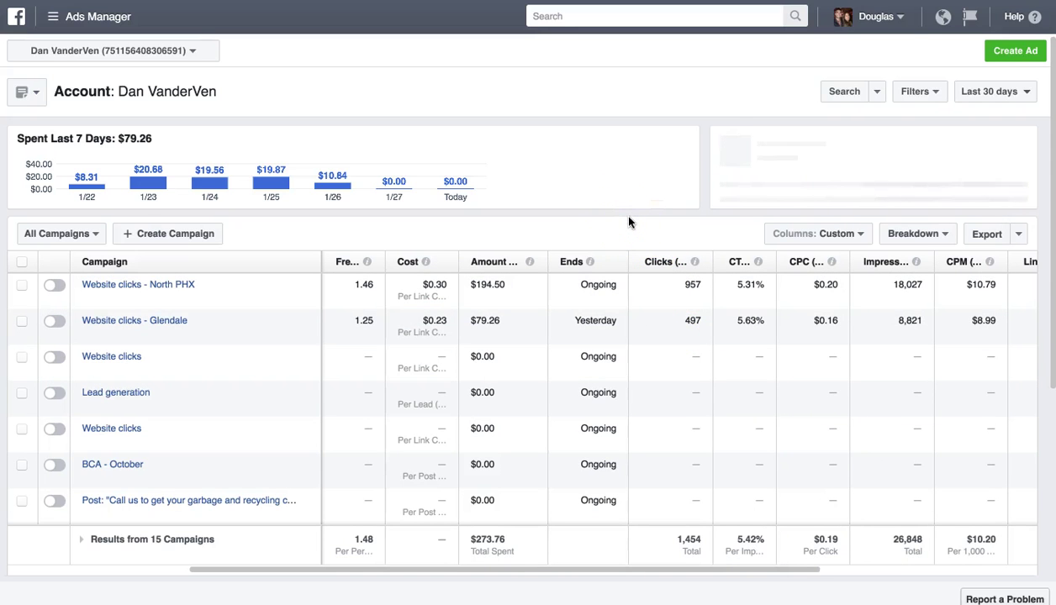
pyautogui.click(627, 234)
pyautogui.click(740, 286)
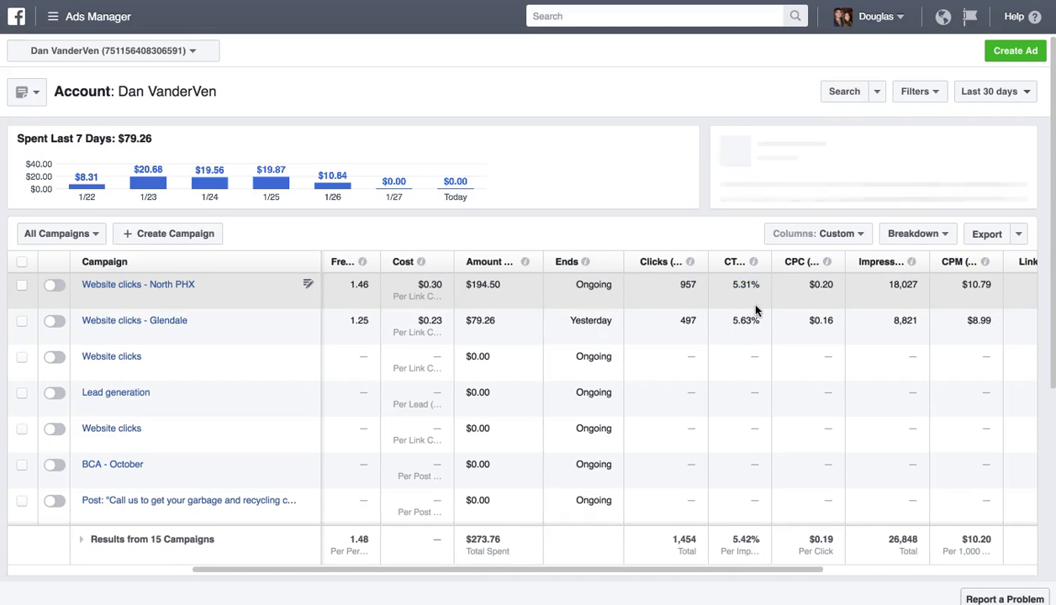
pyautogui.hscroll(2, 755, 311)
pyautogui.hscroll(5, 755, 309)
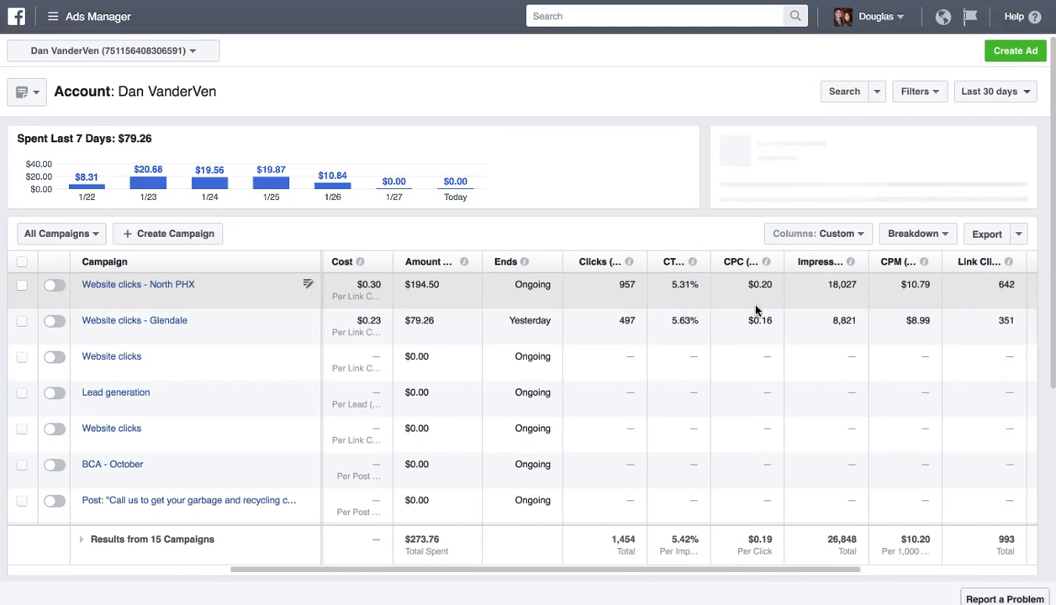
pyautogui.hscroll(7, 755, 311)
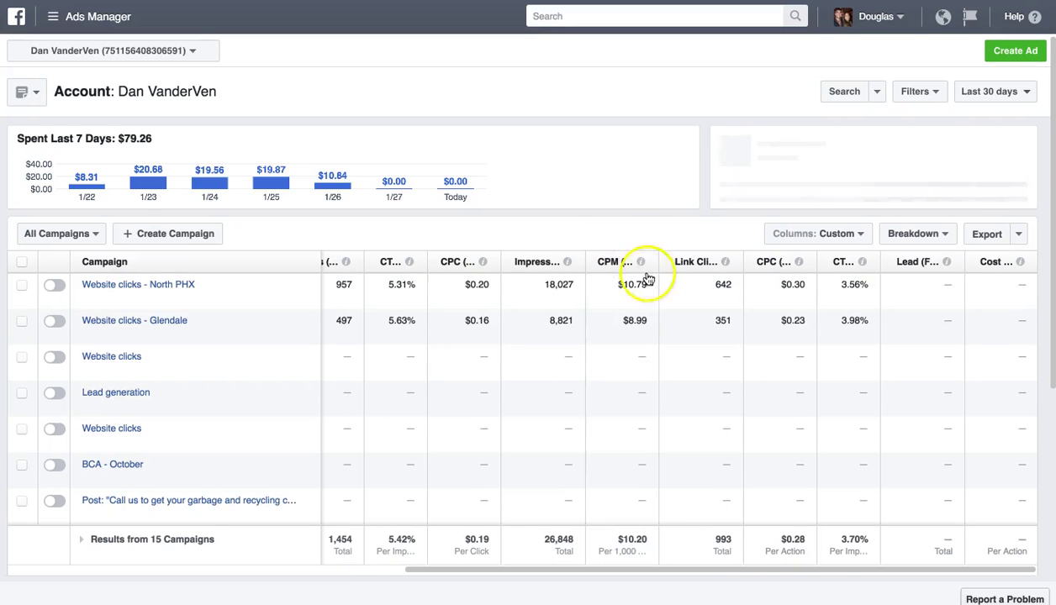
pyautogui.click(605, 236)
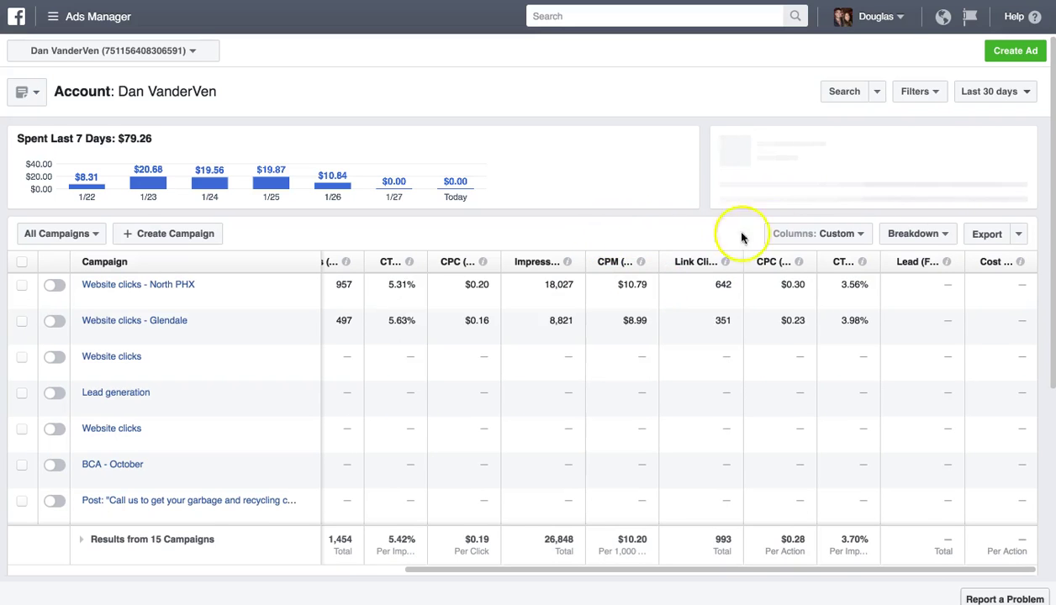
# Step: Check the website conversion columns Lead and Cost per Lead (Facebook Pixel) in the column customization and apply the column set
pyautogui.click(837, 235)
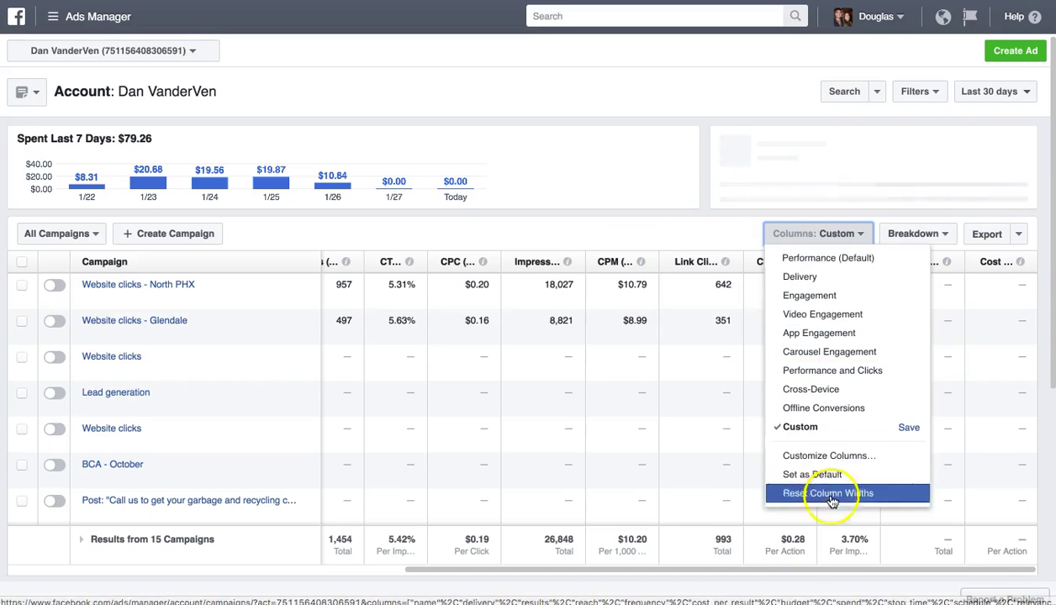
pyautogui.click(830, 459)
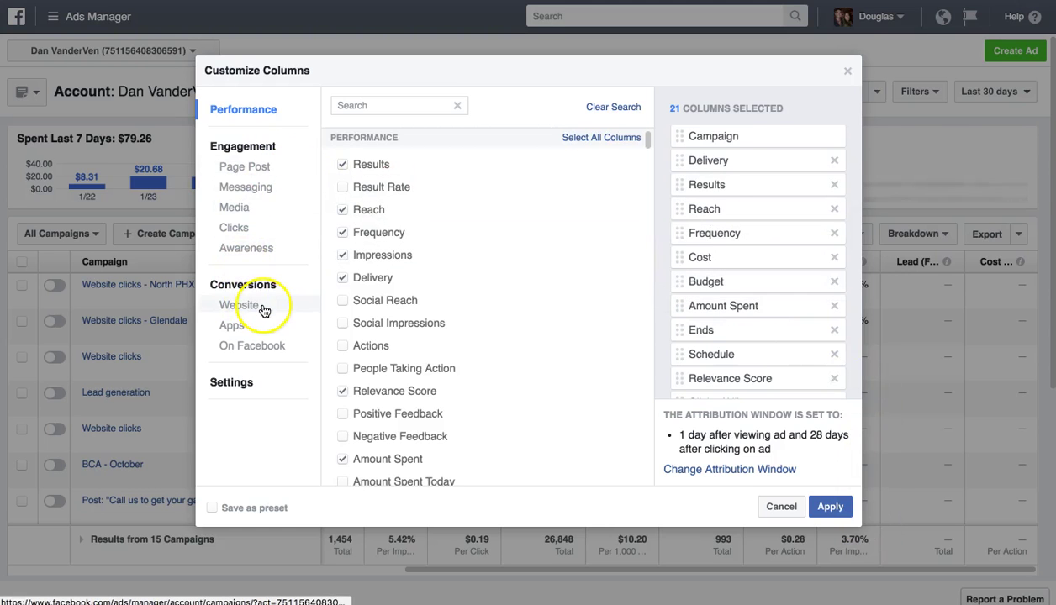
pyautogui.click(263, 309)
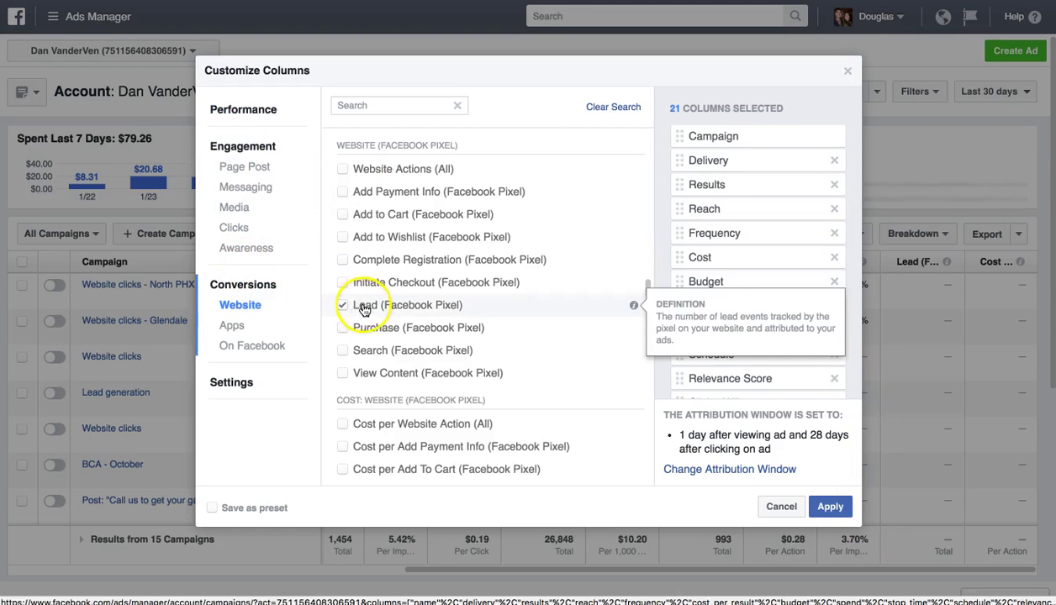
pyautogui.scroll(-3, 410, 304)
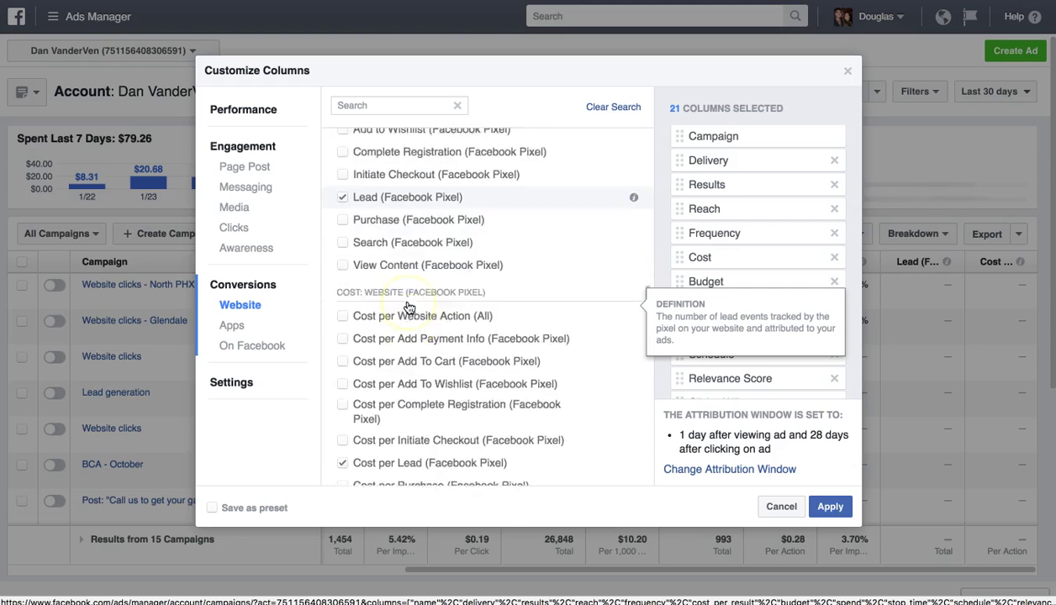
pyautogui.scroll(-2, 408, 307)
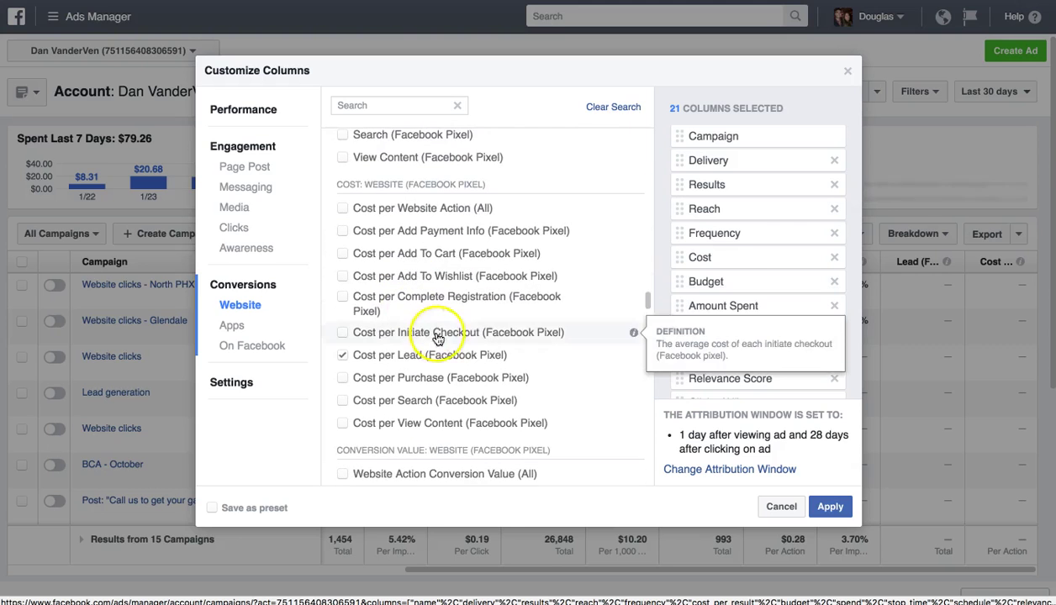
pyautogui.click(830, 506)
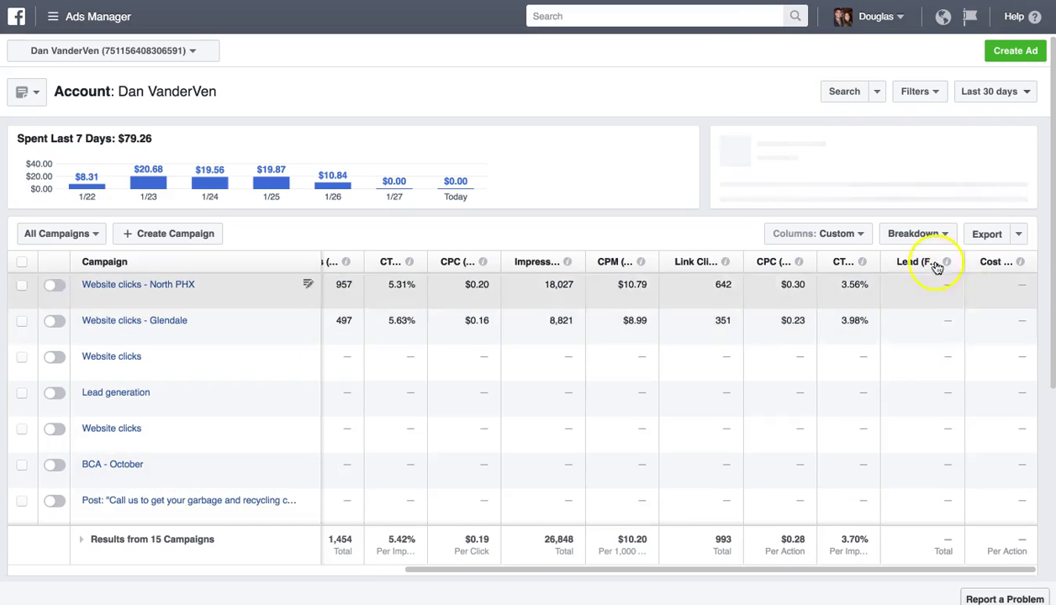
pyautogui.moveTo(943, 263)
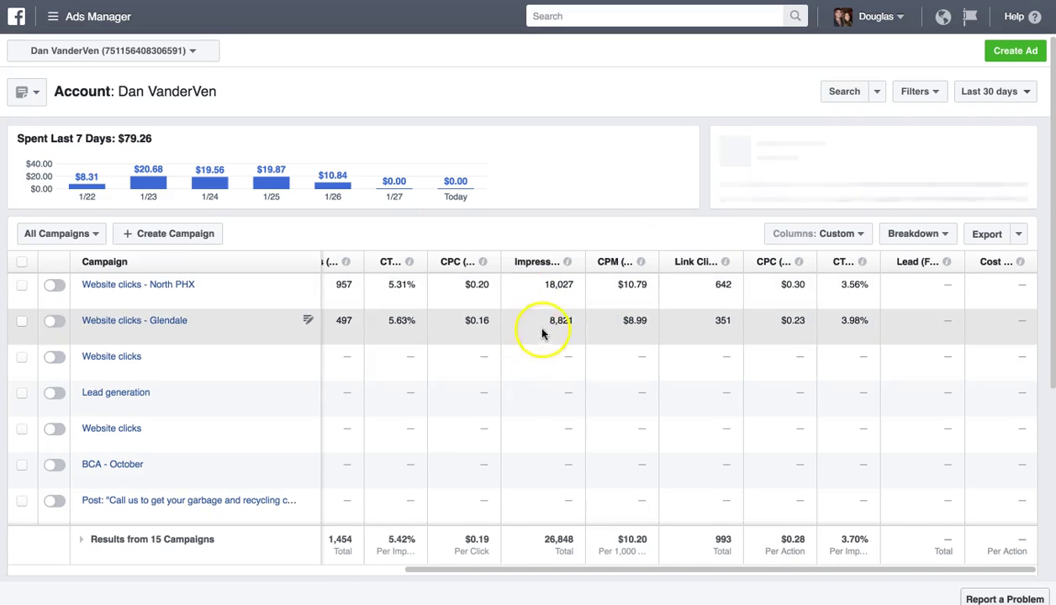
# Step: Compare the cost and amount spent on the North PHX and Glendale campaigns with their lead and cost per lead columns
pyautogui.hscroll(-5, 555, 324)
pyautogui.hscroll(-10, 572, 320)
pyautogui.hscroll(6, 572, 320)
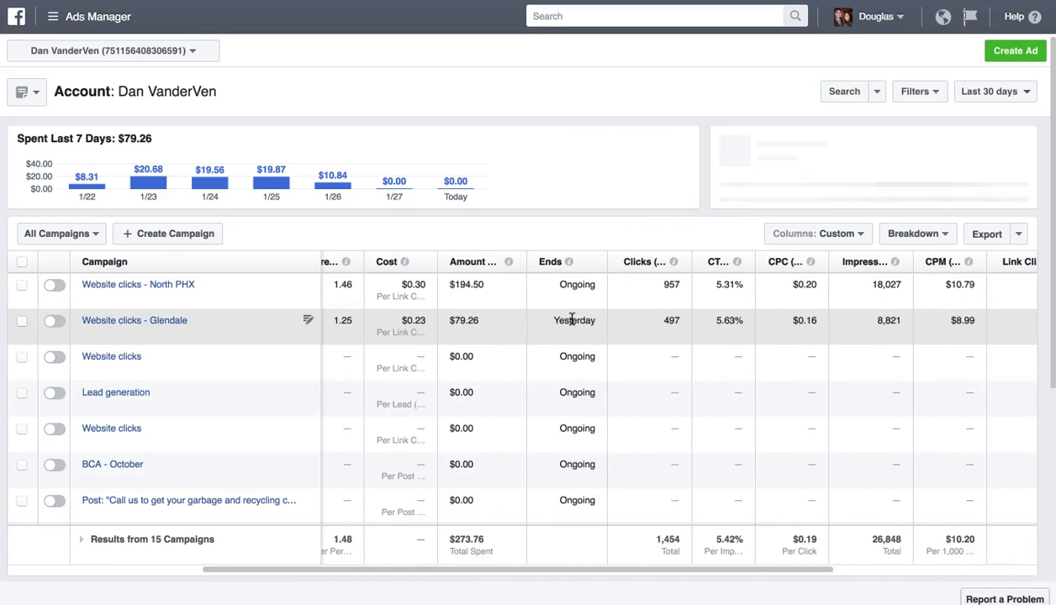
pyautogui.hscroll(-6, 572, 320)
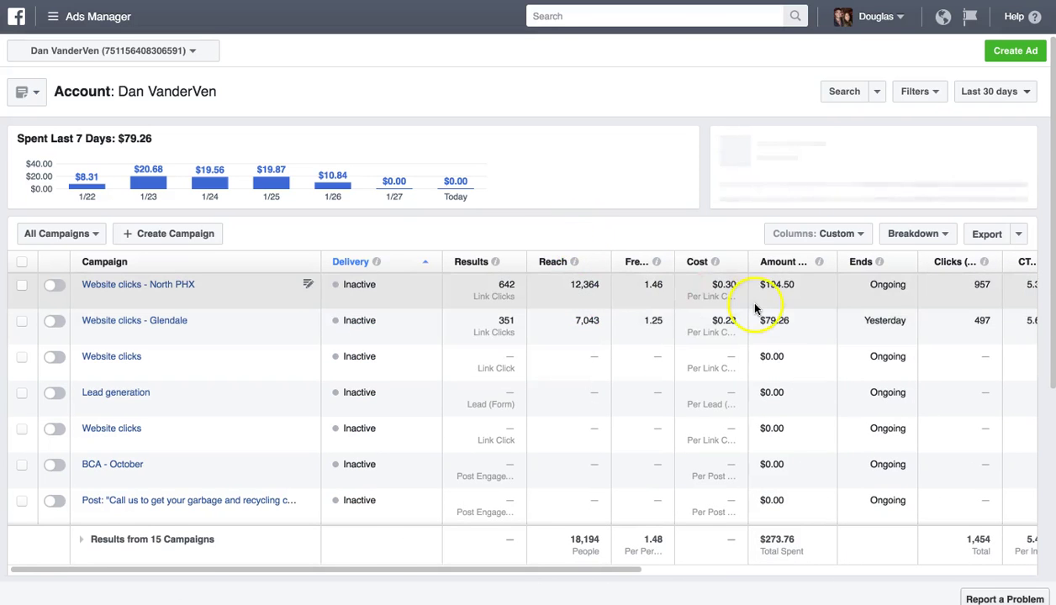
pyautogui.hscroll(10, 752, 307)
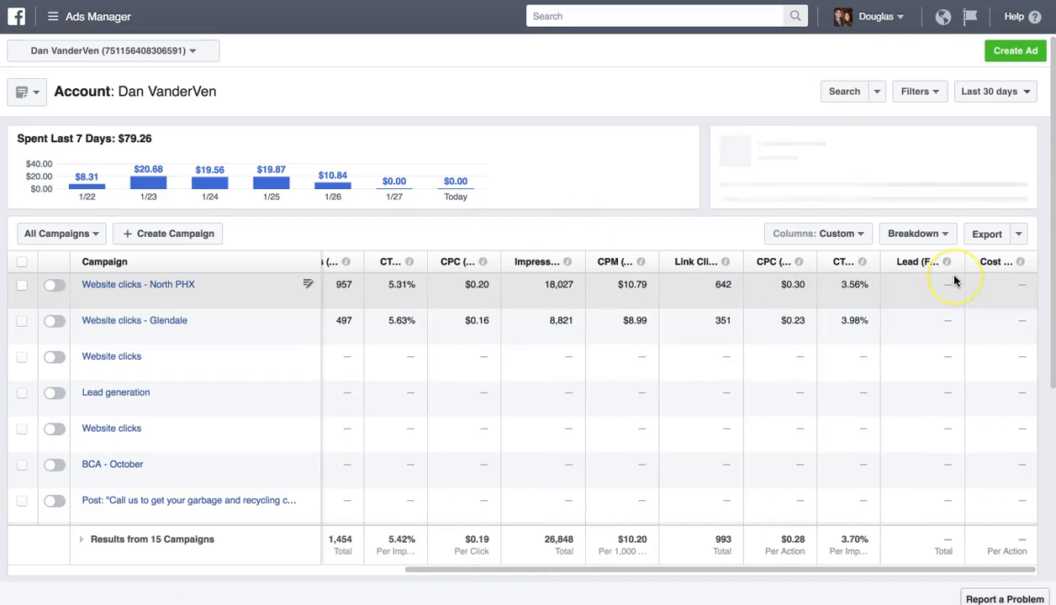
pyautogui.moveTo(953, 284); pyautogui.dragTo(930, 343)
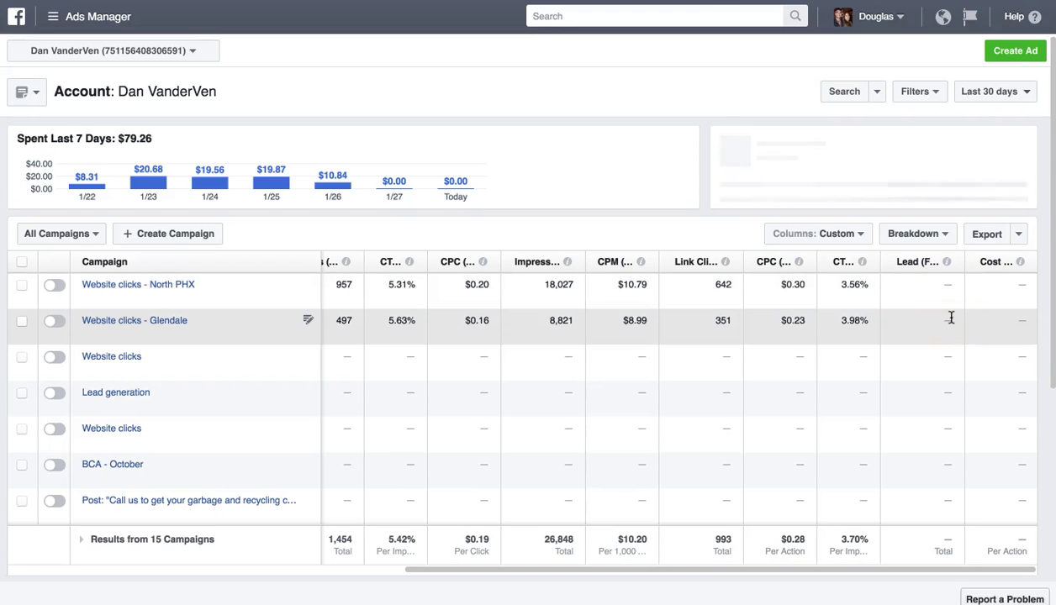
pyautogui.scroll(-1, 884, 246)
pyautogui.hscroll(-10, 589, 290)
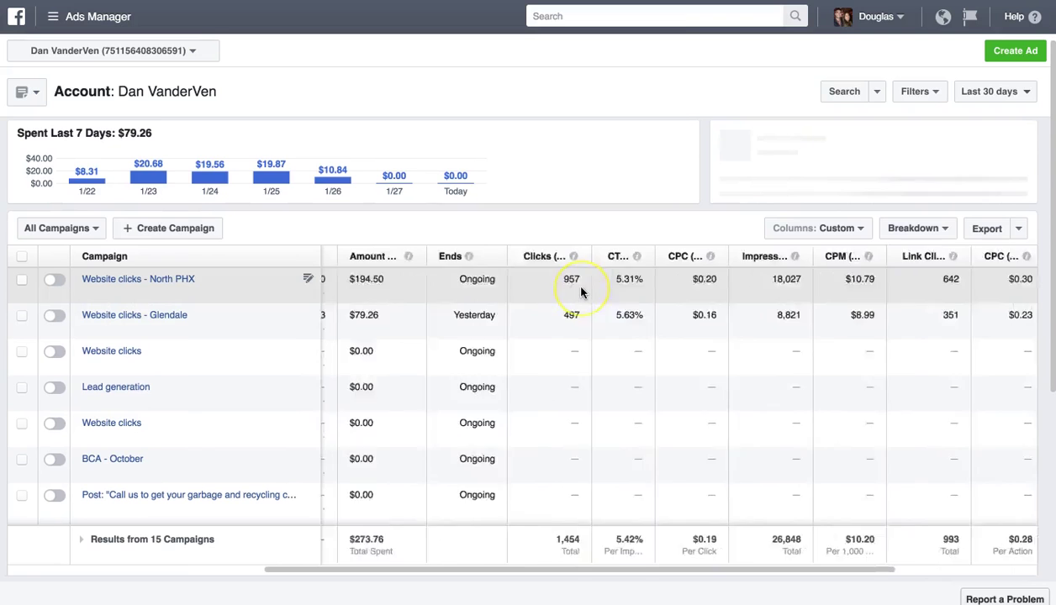
pyautogui.hscroll(5, 581, 292)
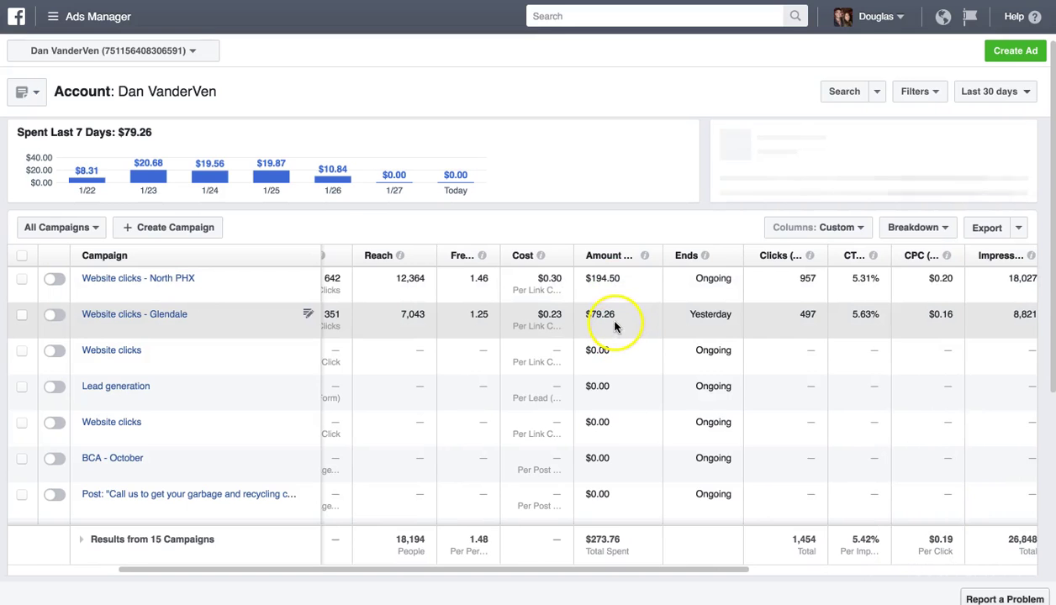
pyautogui.hscroll(12, 680, 308)
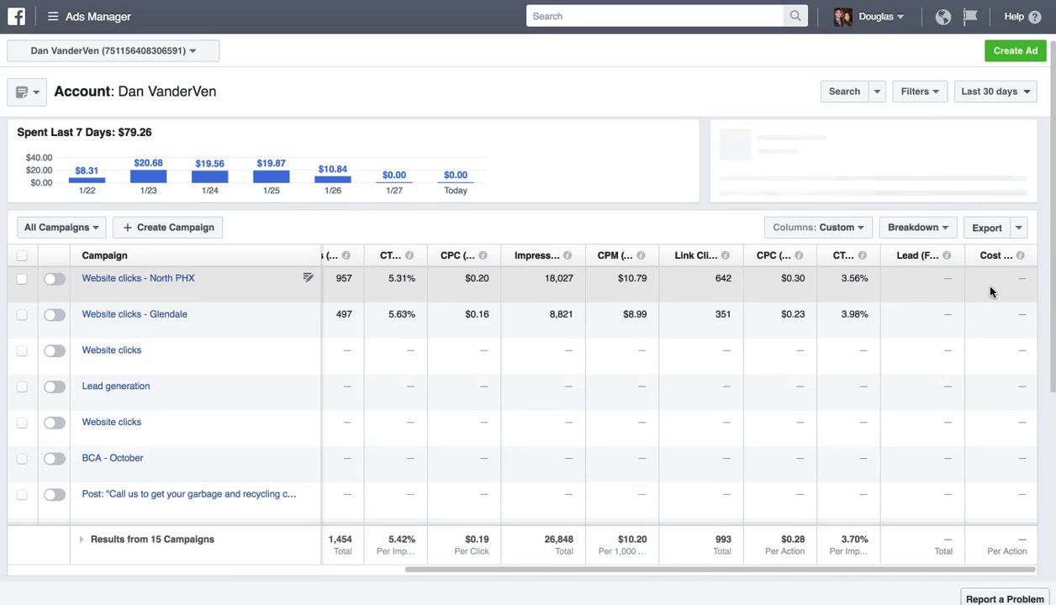
pyautogui.click(679, 182)
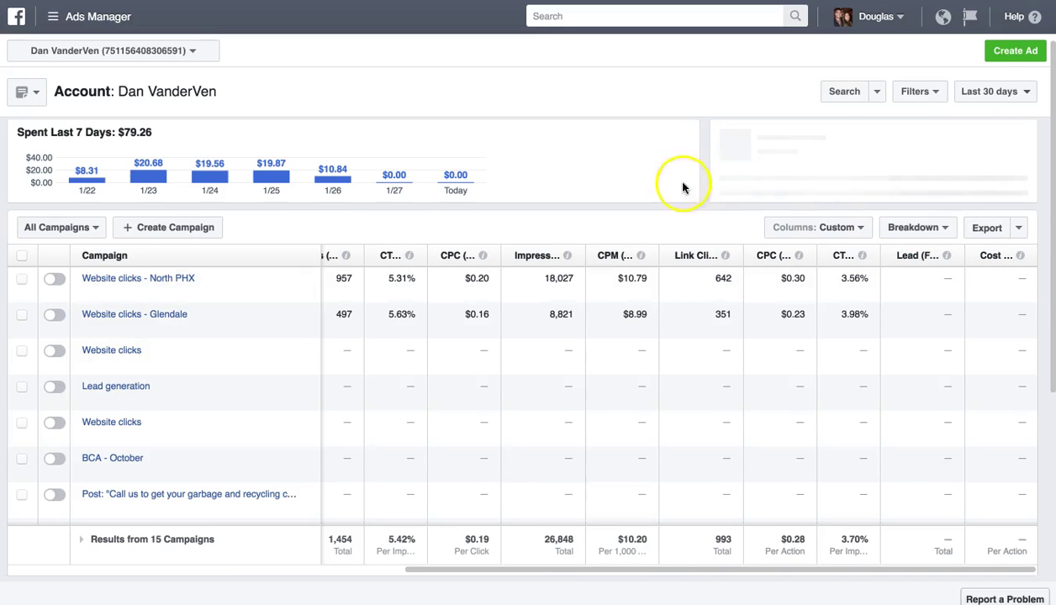
pyautogui.click(602, 199)
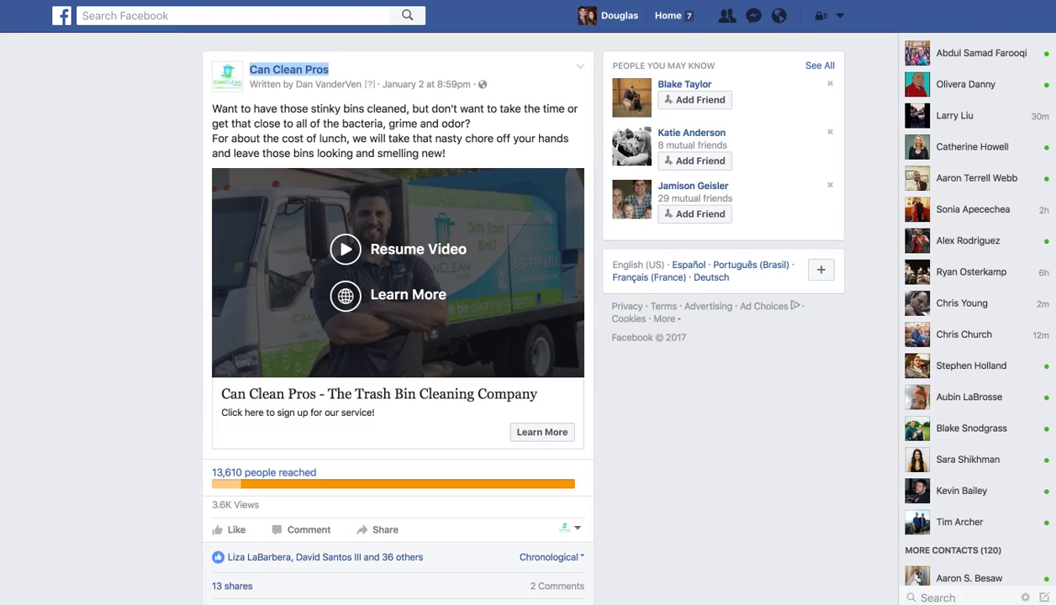
# Step: Read the Can Clean Pros video ad's copy, highlighting the opening question about stinky bins and the cost-of-lunch offer
pyautogui.click(91, 170)
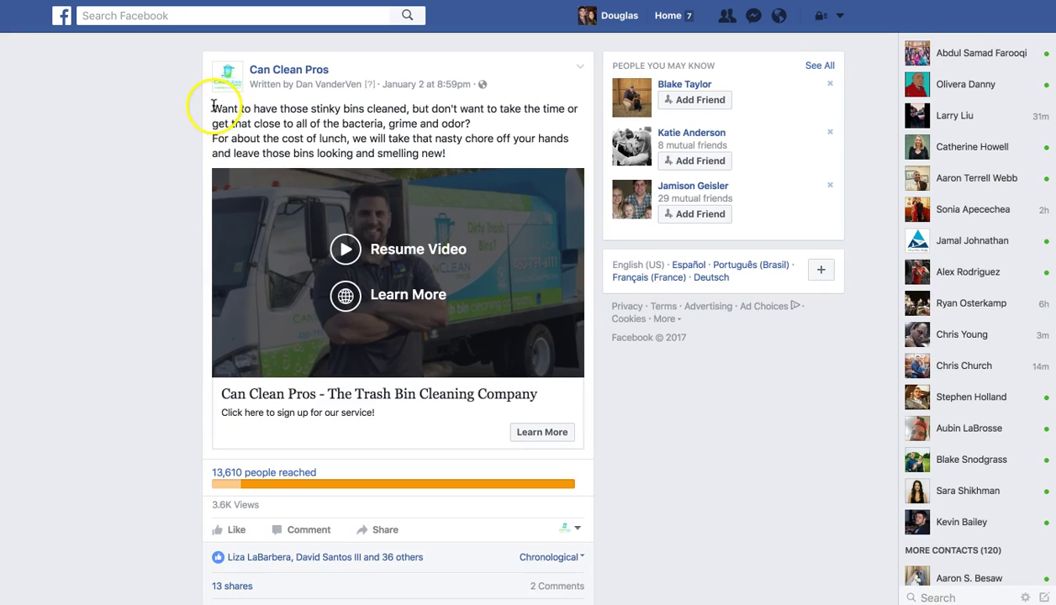
pyautogui.moveTo(214, 106); pyautogui.dragTo(452, 151)
pyautogui.click(452, 151)
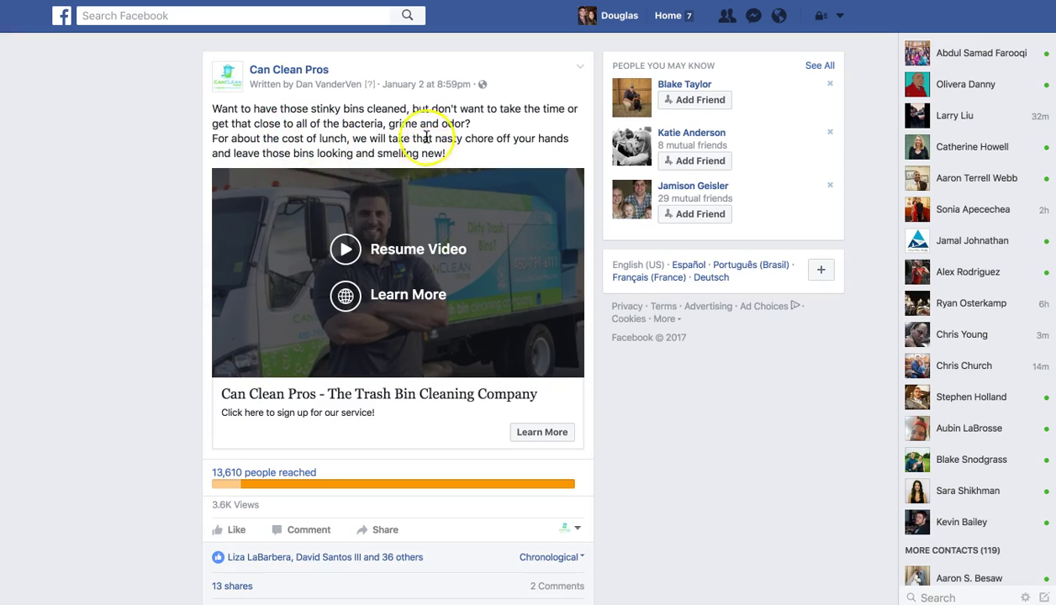
pyautogui.moveTo(213, 138); pyautogui.dragTo(456, 139)
pyautogui.click(392, 137)
pyautogui.click(456, 139)
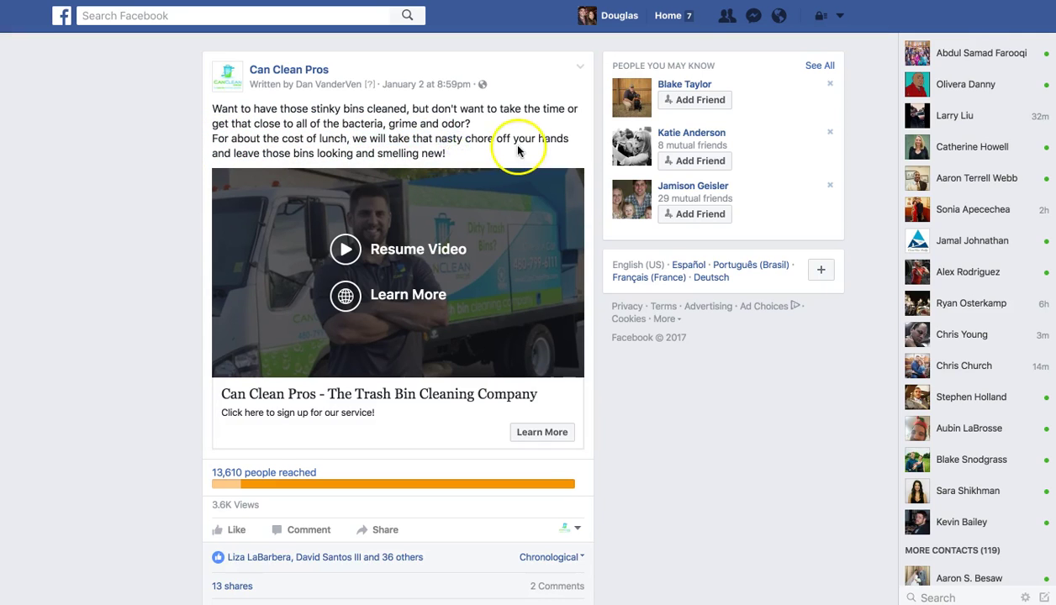
pyautogui.moveTo(213, 140); pyautogui.dragTo(429, 151)
pyautogui.click(455, 152)
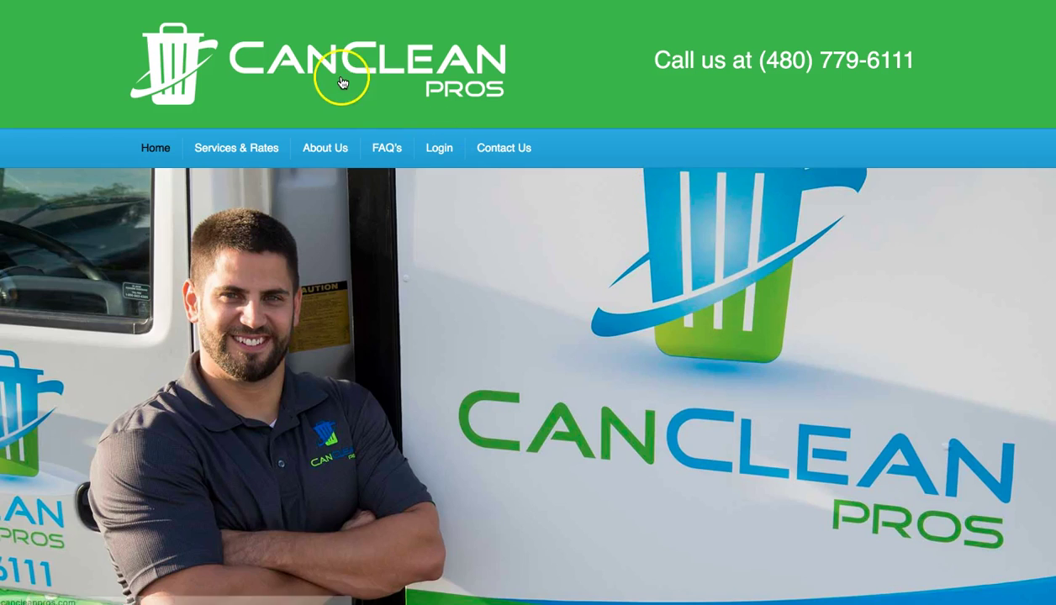
# Step: Browse the home, Services & Rates and About Us pages of the Can Clean Pros website
pyautogui.scroll(-1, 330, 77)
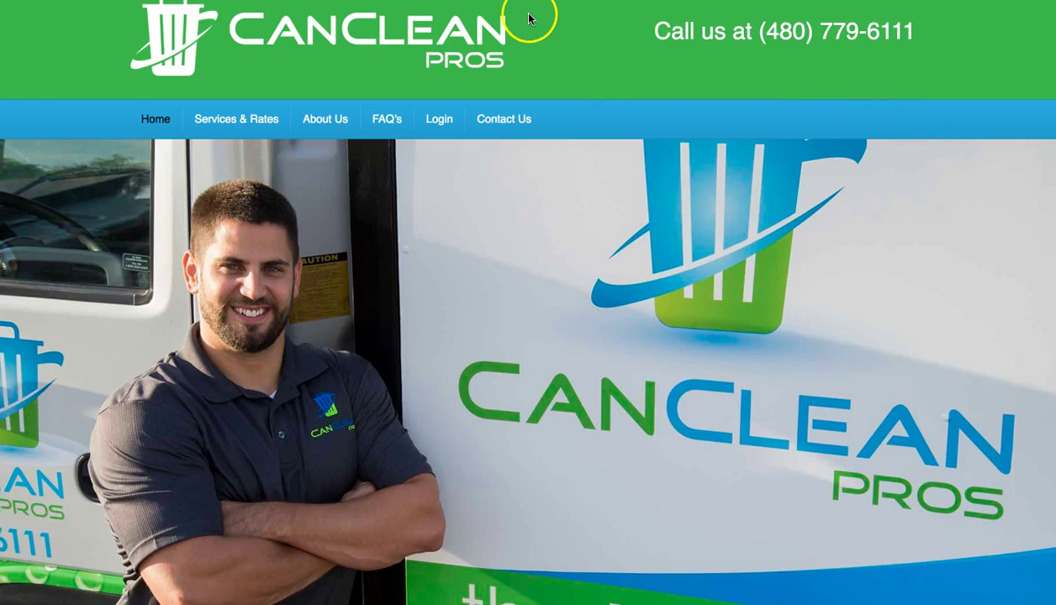
pyautogui.click(212, 119)
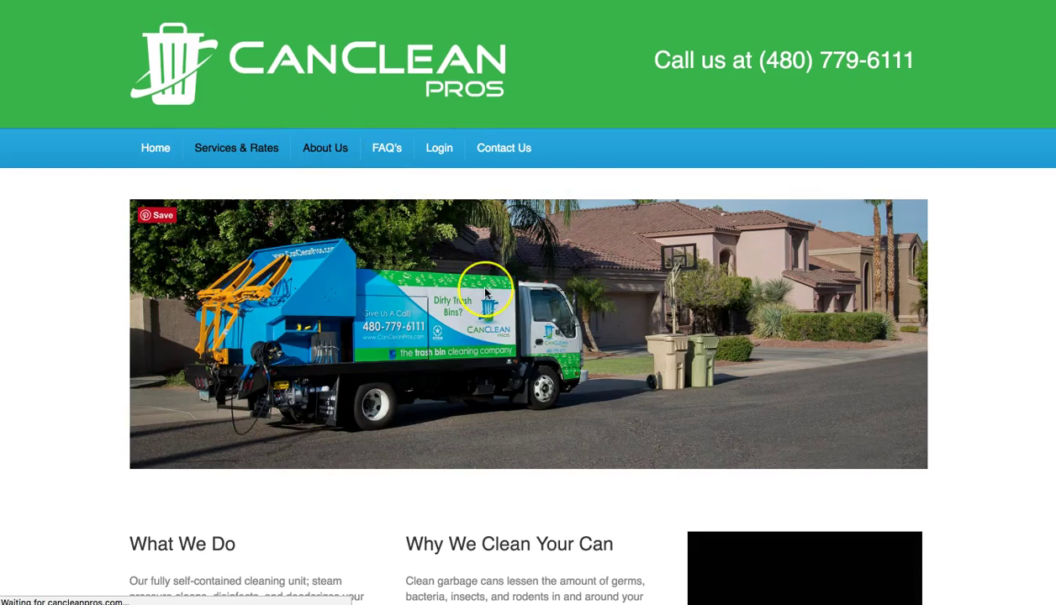
pyautogui.scroll(-2, 475, 282)
pyautogui.scroll(2, 471, 265)
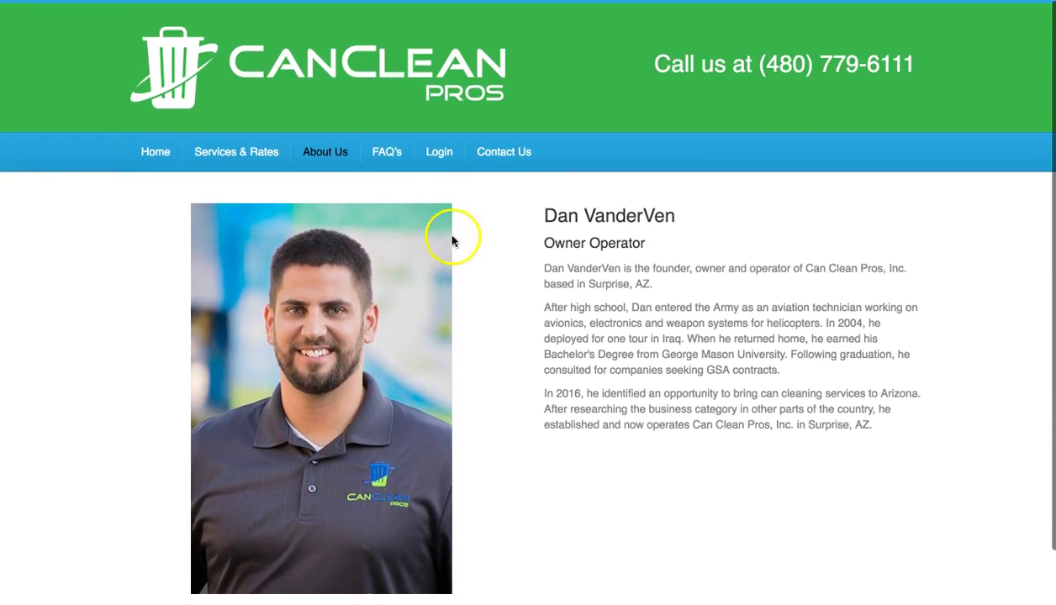
# Step: Browse the FAQ's and Services & Rates pages of the Can Clean Pros website
pyautogui.click(382, 148)
pyautogui.scroll(-10, 466, 388)
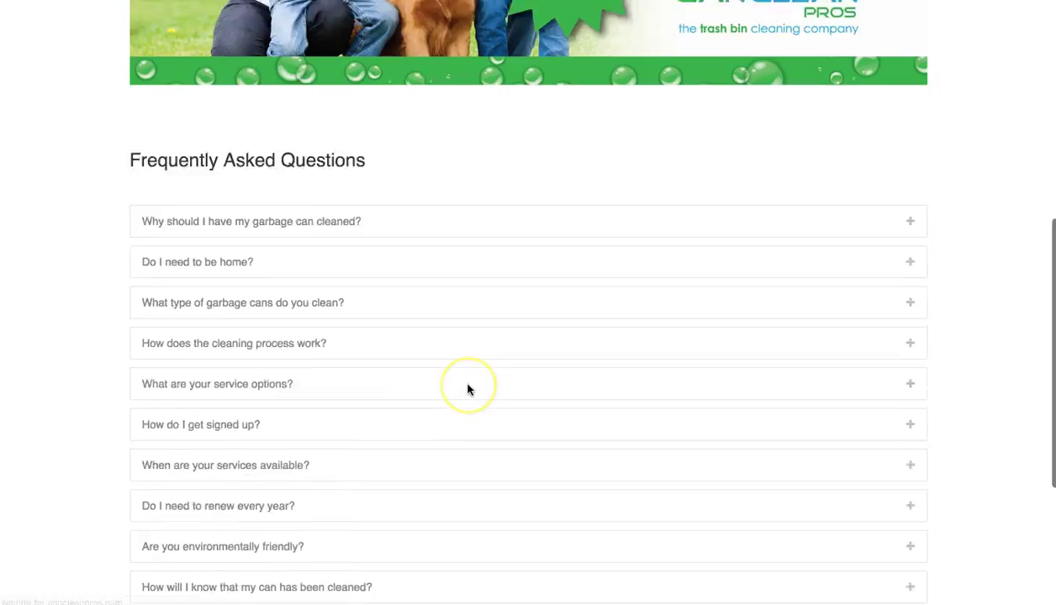
pyautogui.scroll(10, 471, 388)
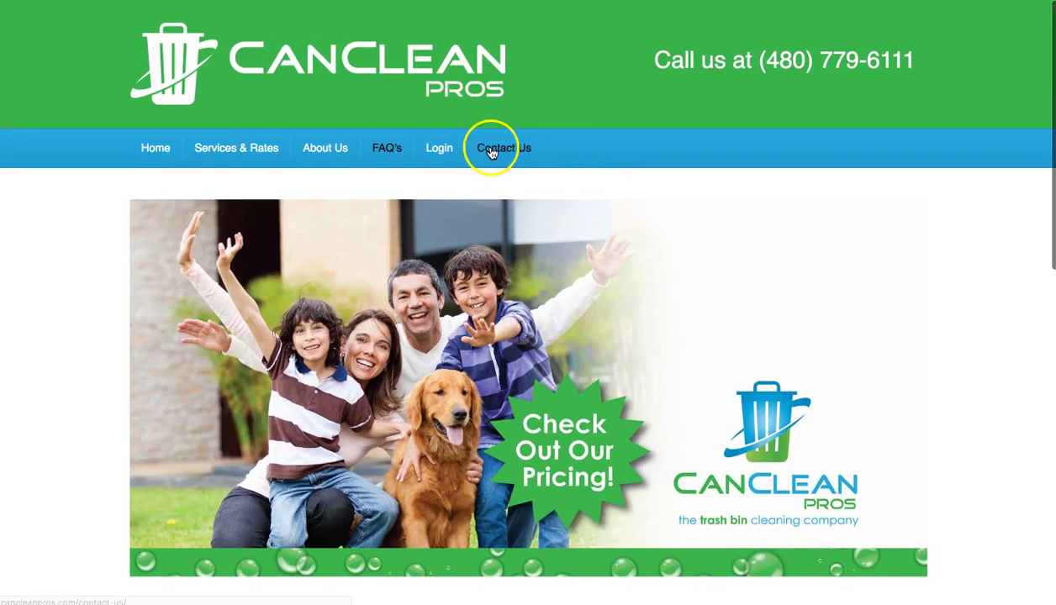
pyautogui.click(216, 151)
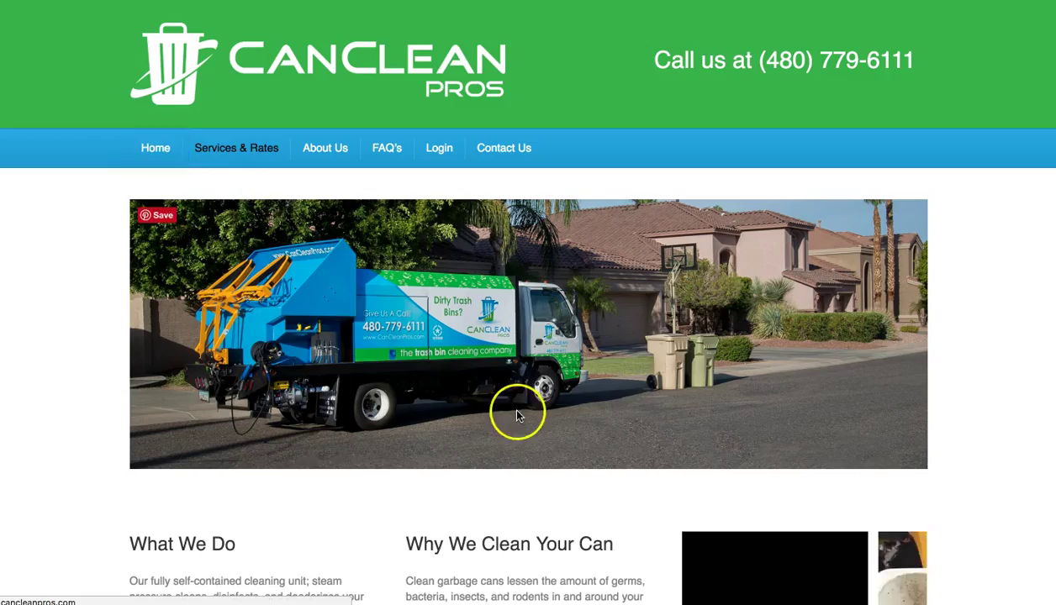
pyautogui.scroll(-8, 514, 414)
pyautogui.scroll(10, 516, 415)
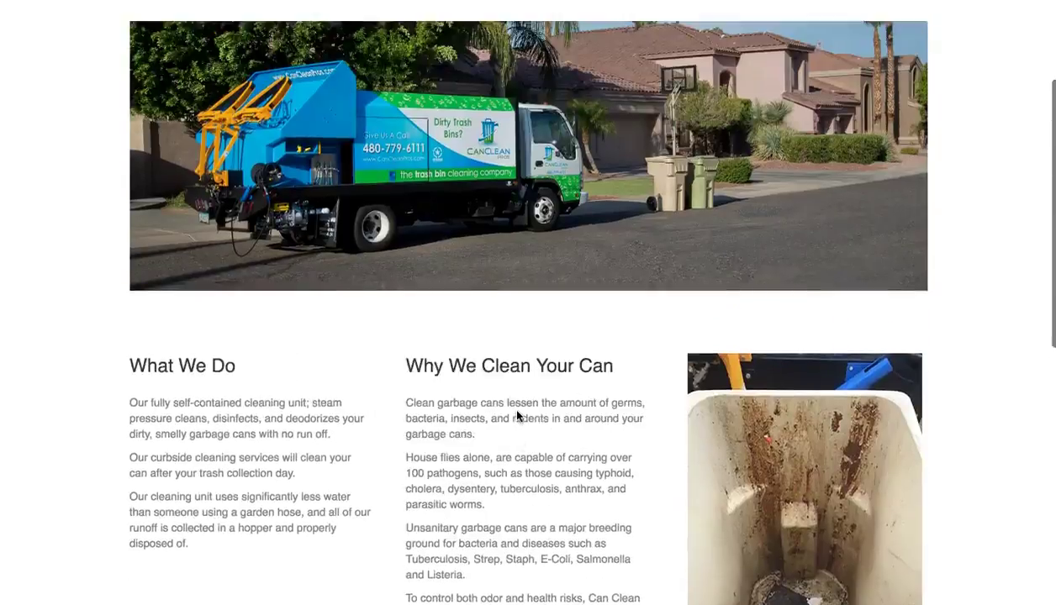
# Step: Return to the website's home page and review its sign-up form with the service city and service level options
pyautogui.click(150, 149)
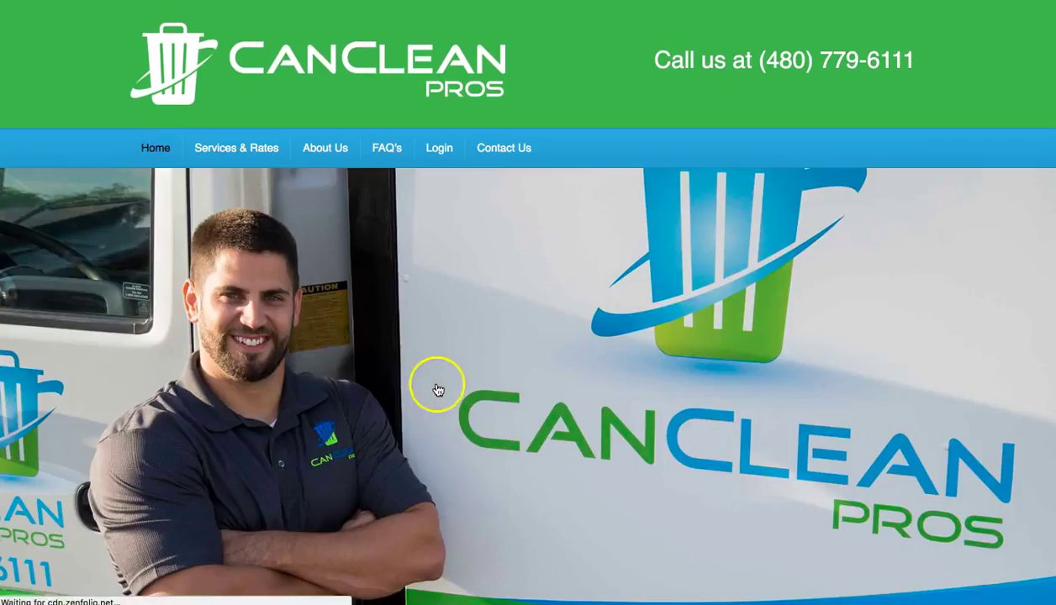
pyautogui.scroll(-10, 436, 386)
pyautogui.scroll(-8, 437, 390)
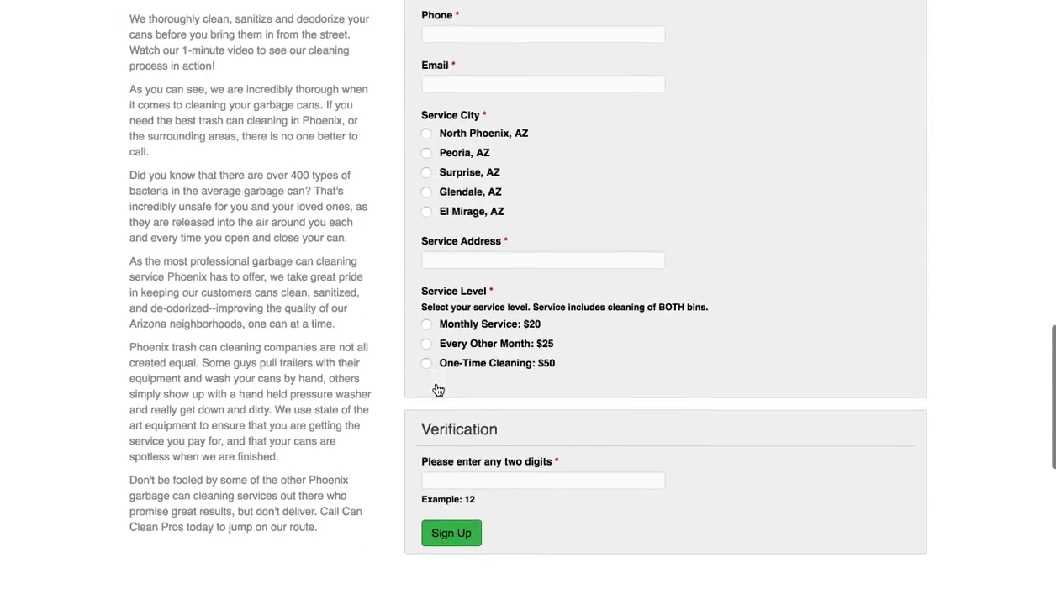
pyautogui.scroll(-2, 436, 386)
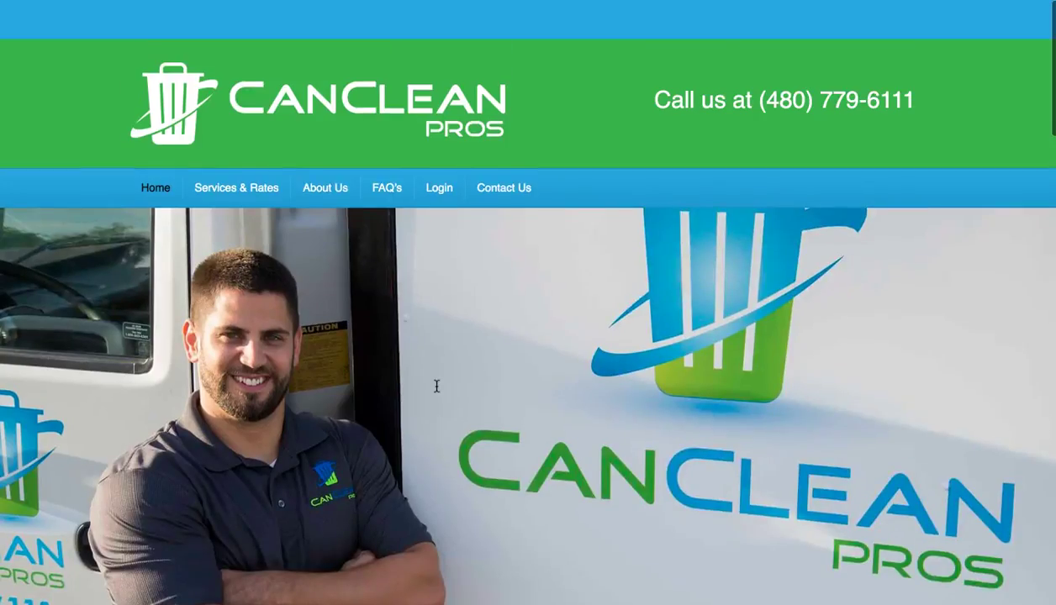
pyautogui.scroll(-1, 436, 385)
# Step: Reopen the home page and test the call link in its header, declining to launch the external application
pyautogui.click(495, 341)
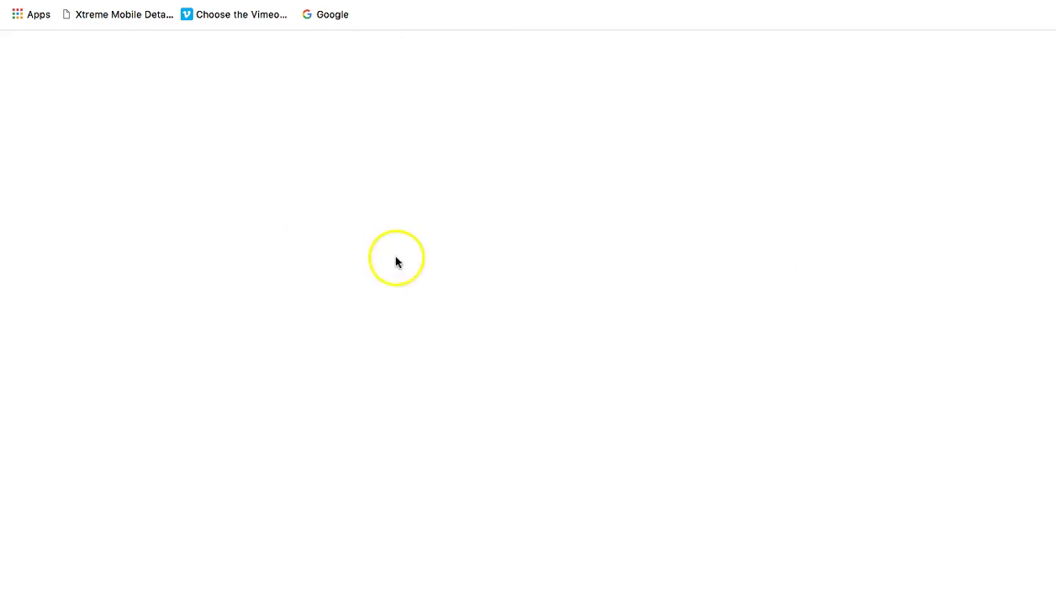
pyautogui.click(400, 259)
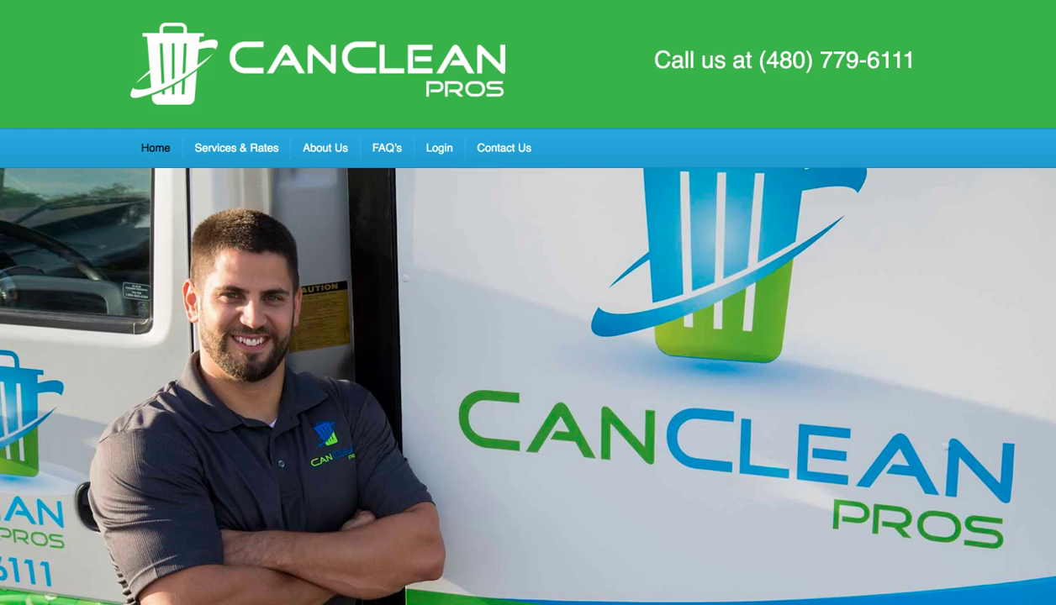
pyautogui.click(166, 150)
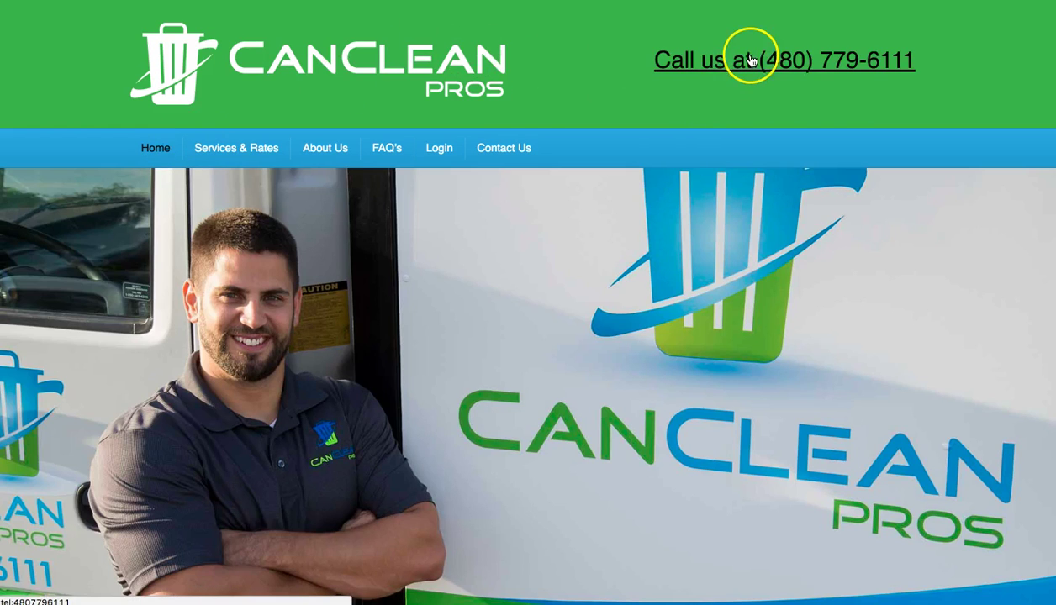
pyautogui.click(861, 67)
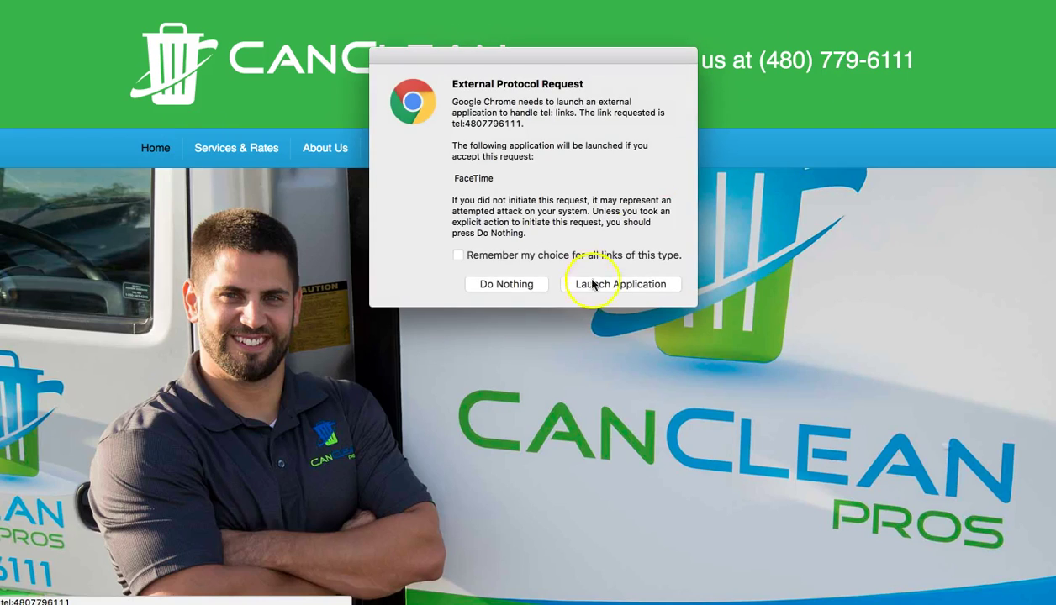
pyautogui.click(506, 286)
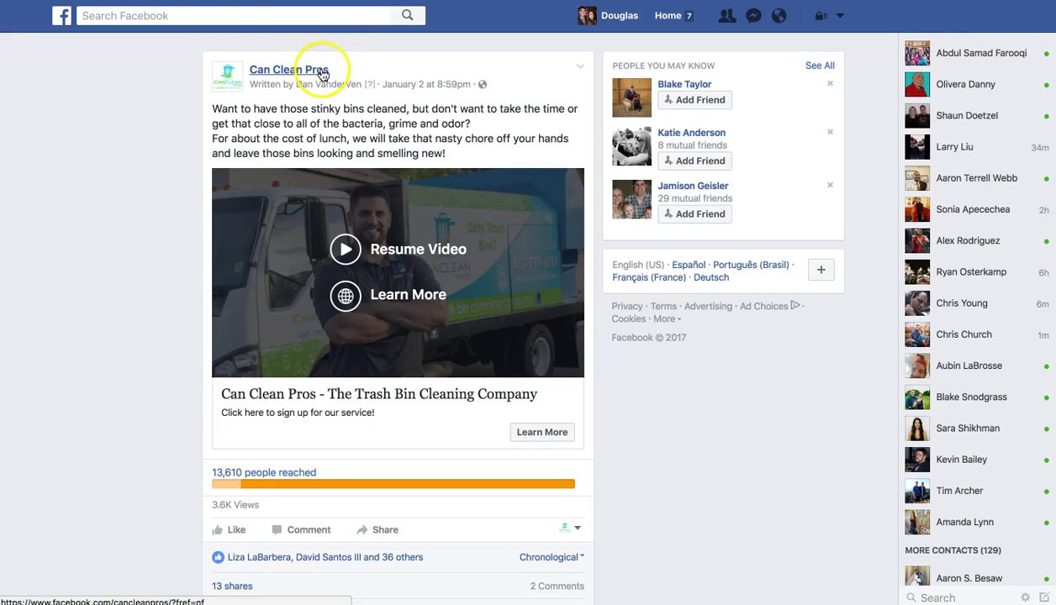
# Step: Highlight the stinky-bins question in the Can Clean Pros ad, and compare the ad with the website's home page
pyautogui.moveTo(317, 70)
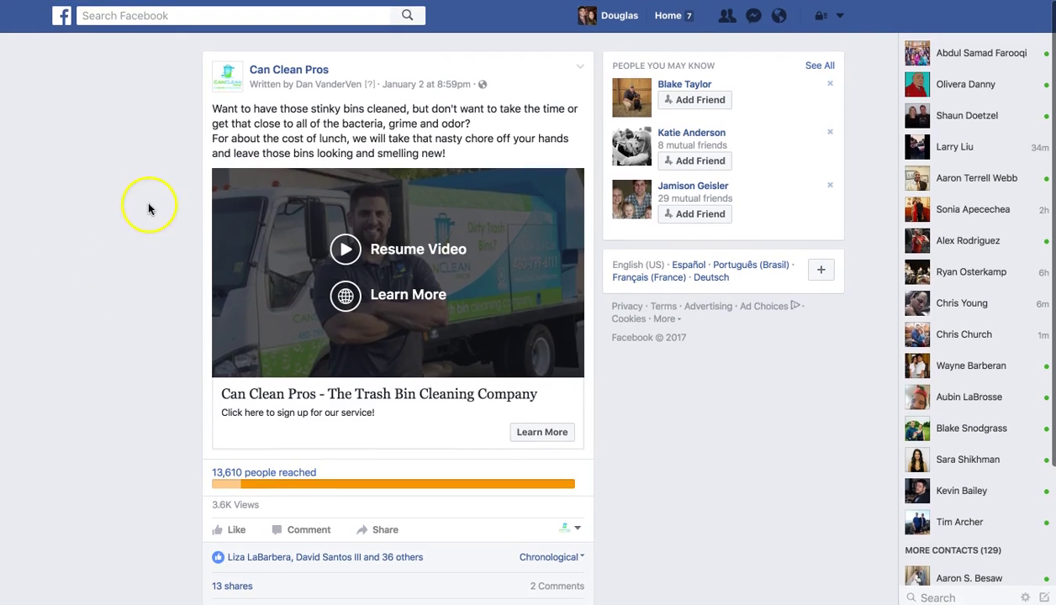
pyautogui.moveTo(214, 109); pyautogui.dragTo(448, 132)
pyautogui.click(448, 132)
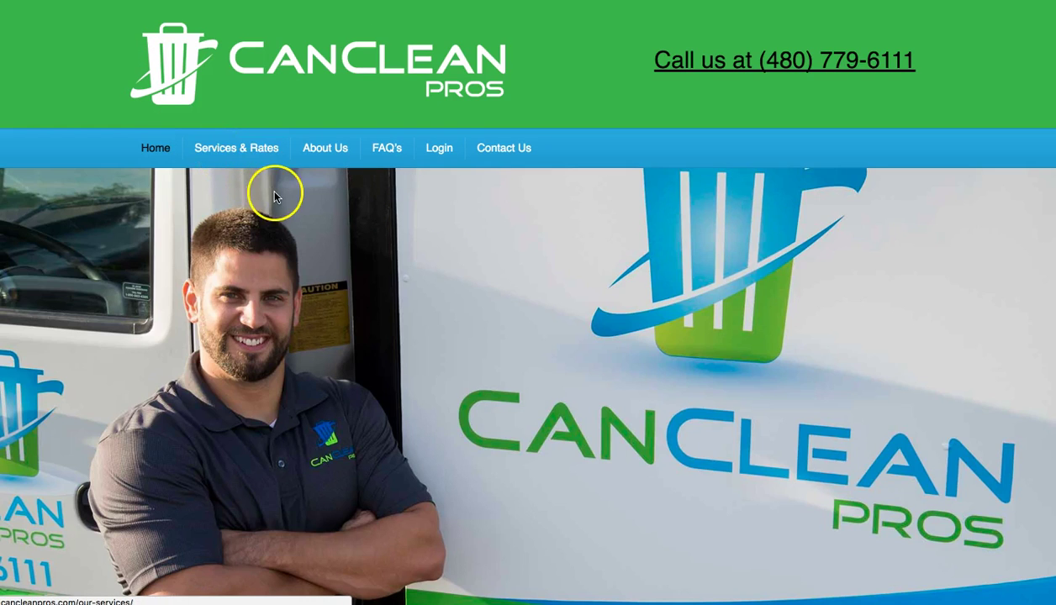
pyautogui.scroll(-3, 335, 218)
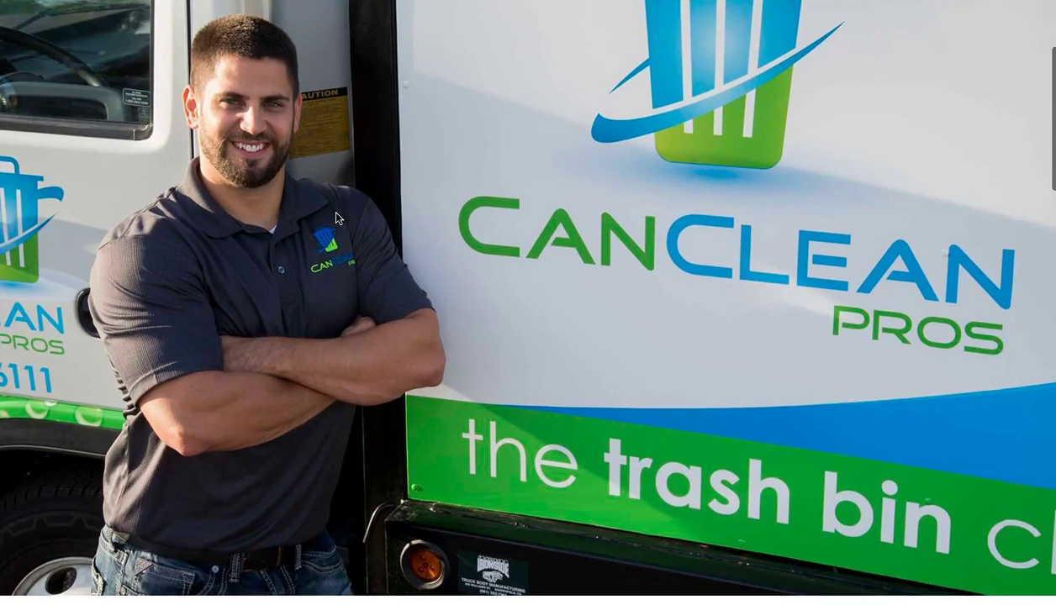
pyautogui.scroll(3, 336, 218)
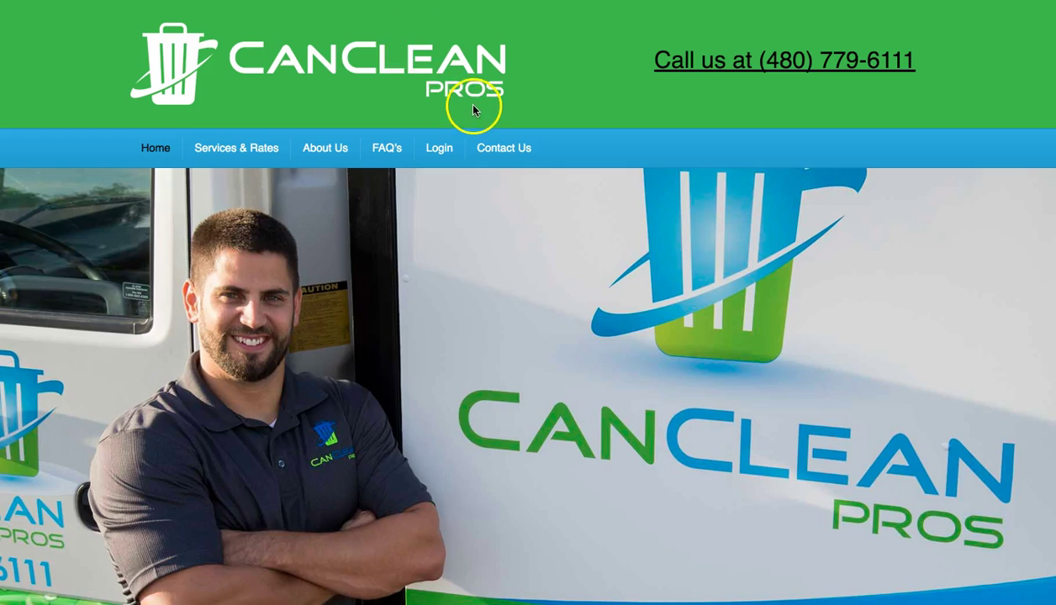
pyautogui.scroll(-1, 477, 98)
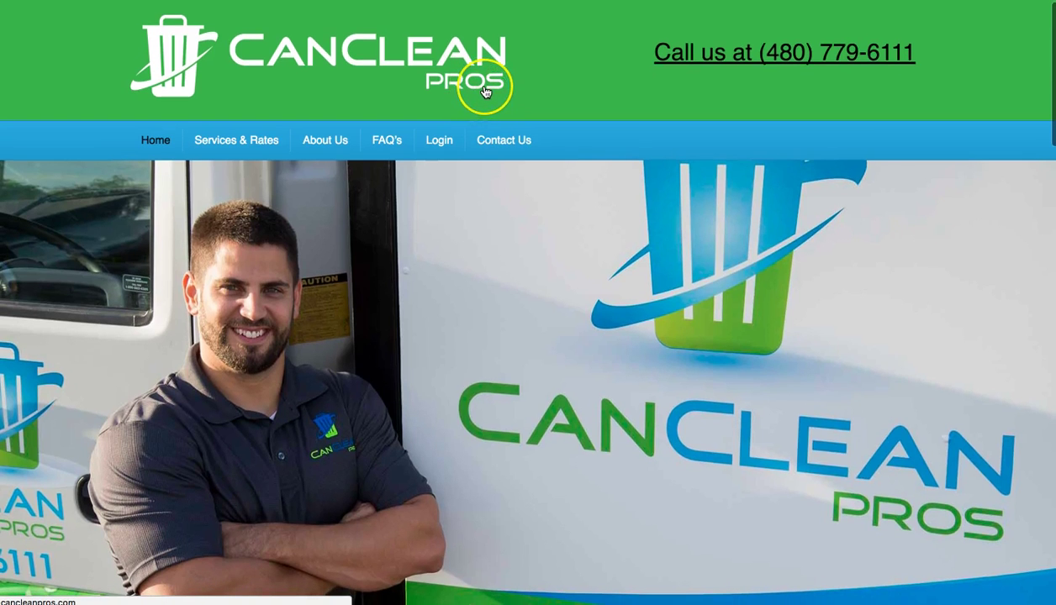
pyautogui.scroll(1, 486, 92)
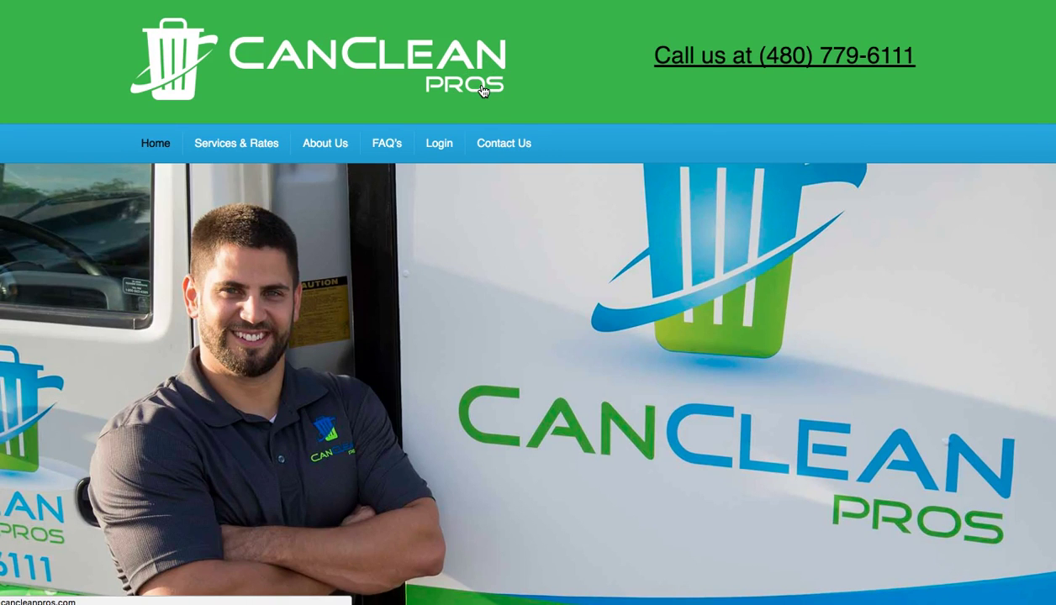
pyautogui.scroll(1, 496, 85)
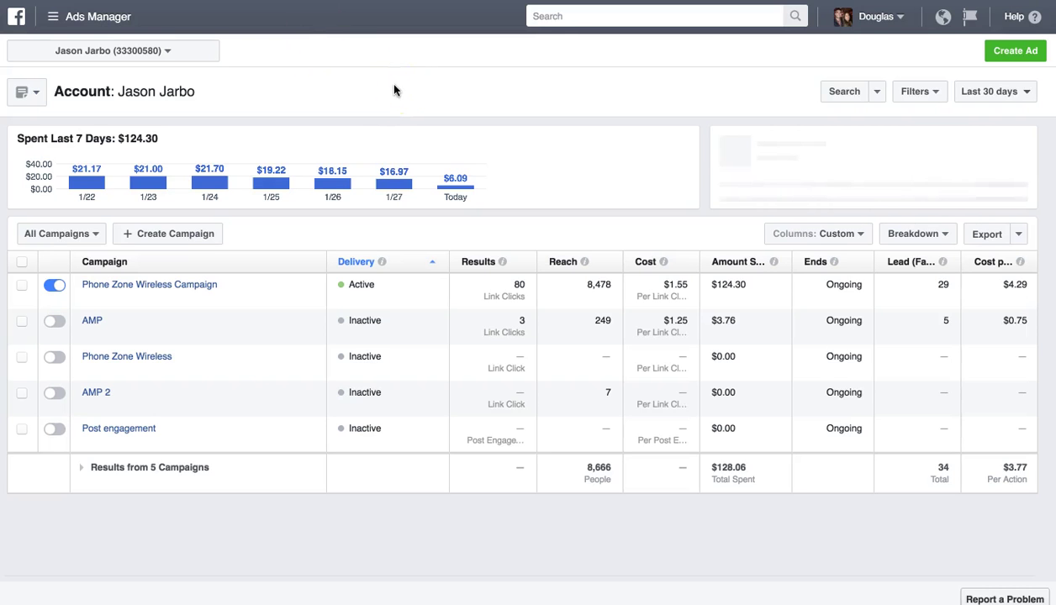
# Step: Switch to the Phone Zone Wireless ad, highlight its opening words "Attention El Cajon!" and dismiss the page-like notification
pyautogui.click(585, 16)
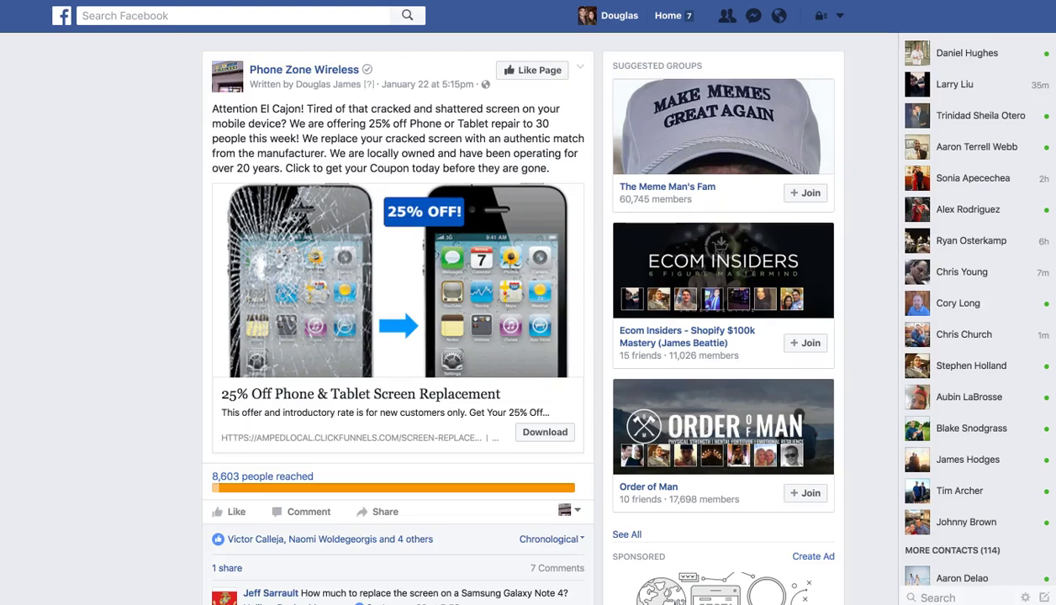
pyautogui.click(126, 107)
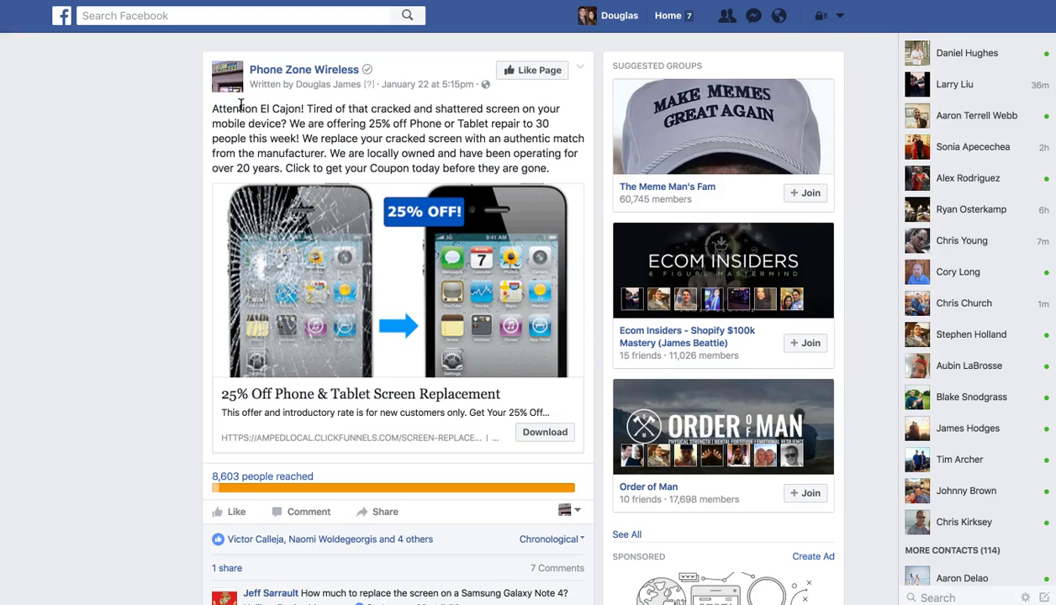
pyautogui.moveTo(210, 108); pyautogui.dragTo(304, 109)
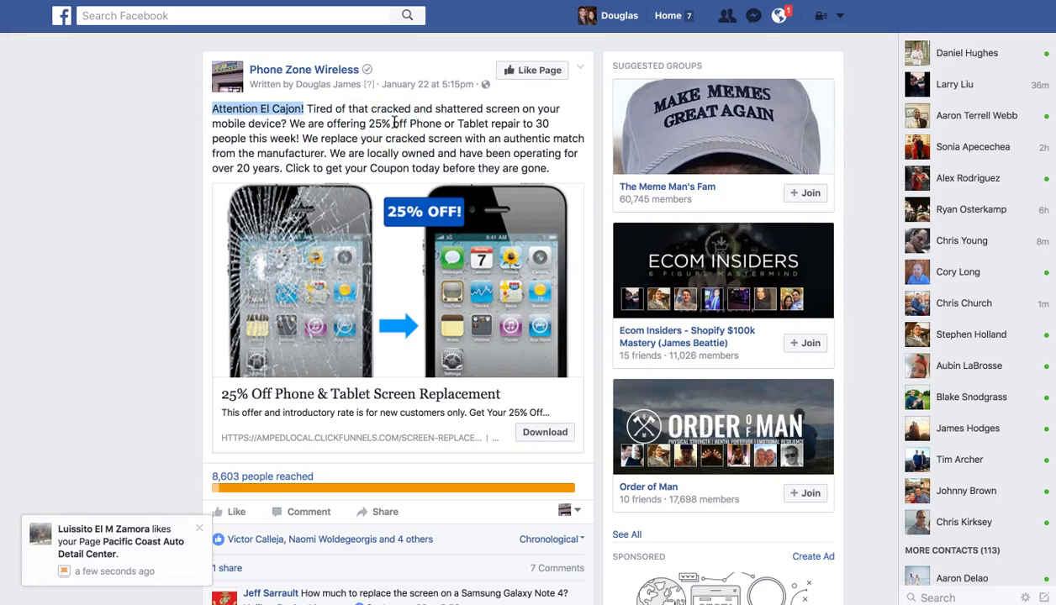
pyautogui.click(199, 528)
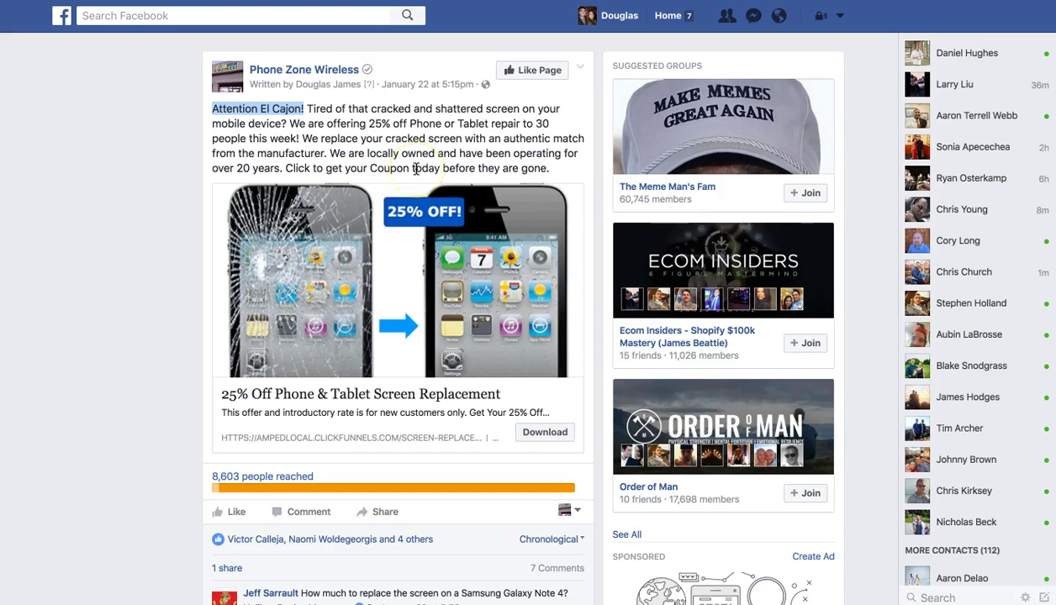
pyautogui.click(367, 159)
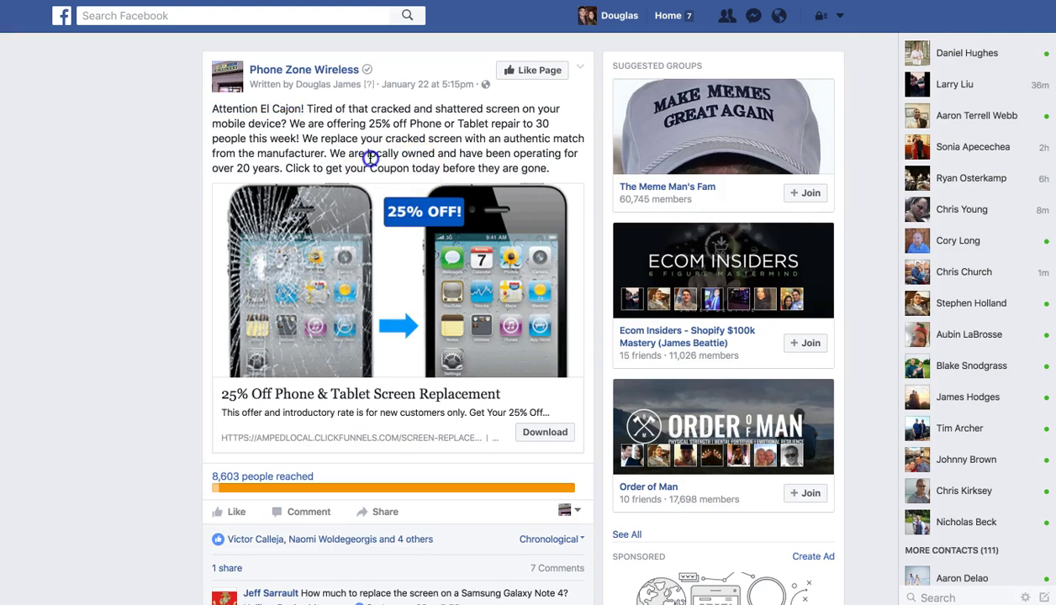
# Step: Read the rest of the Phone Zone Wireless ad copy, highlighting "Click to get your Coupon today before they are gone."
pyautogui.scroll(-1, 368, 159)
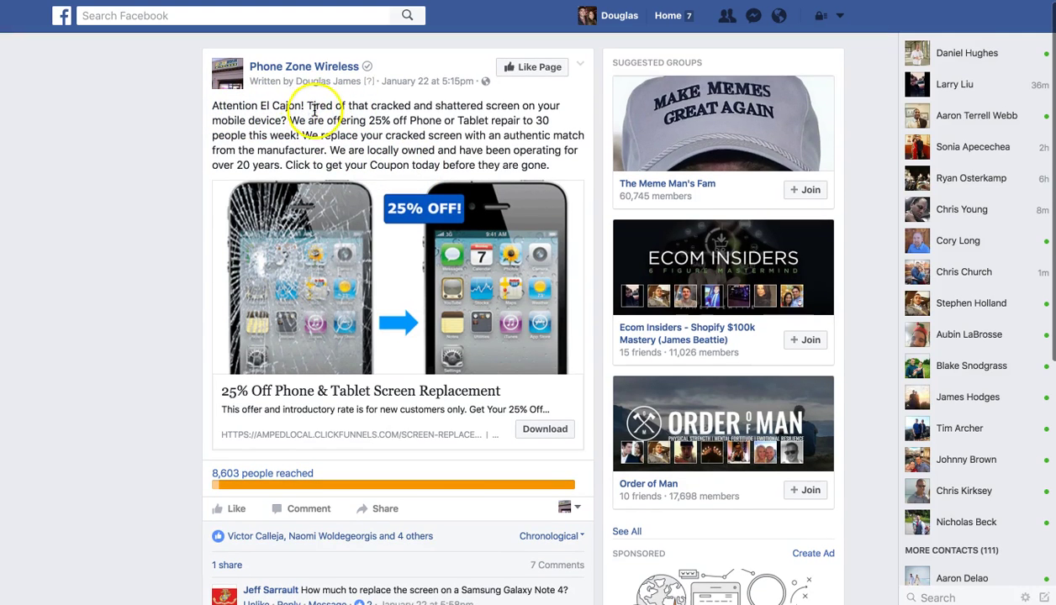
pyautogui.scroll(-1, 286, 122)
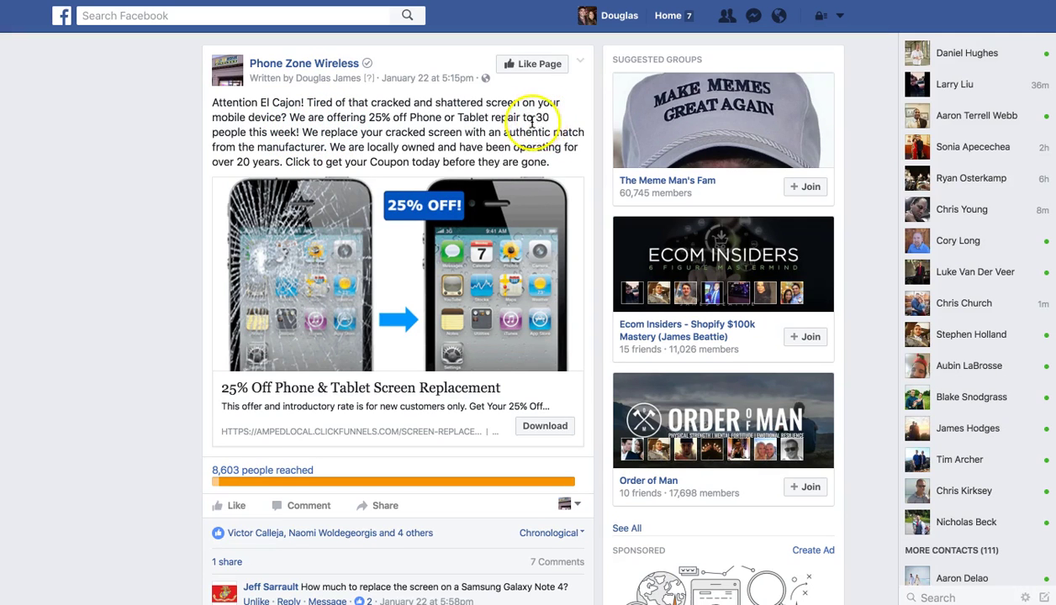
pyautogui.click(304, 133)
pyautogui.moveTo(304, 133); pyautogui.dragTo(551, 162)
pyautogui.click(325, 164)
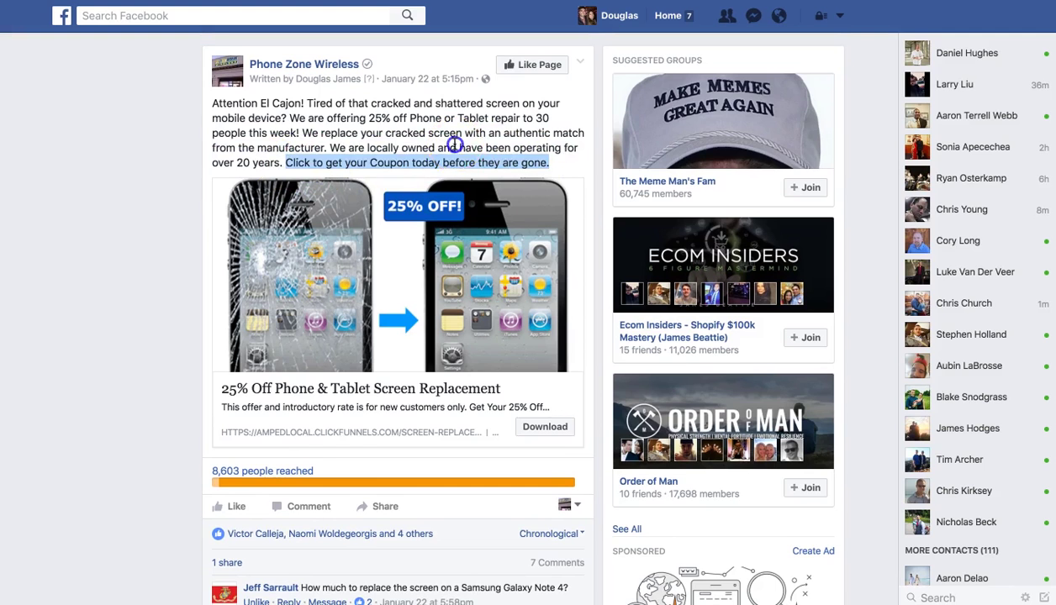
pyautogui.click(459, 145)
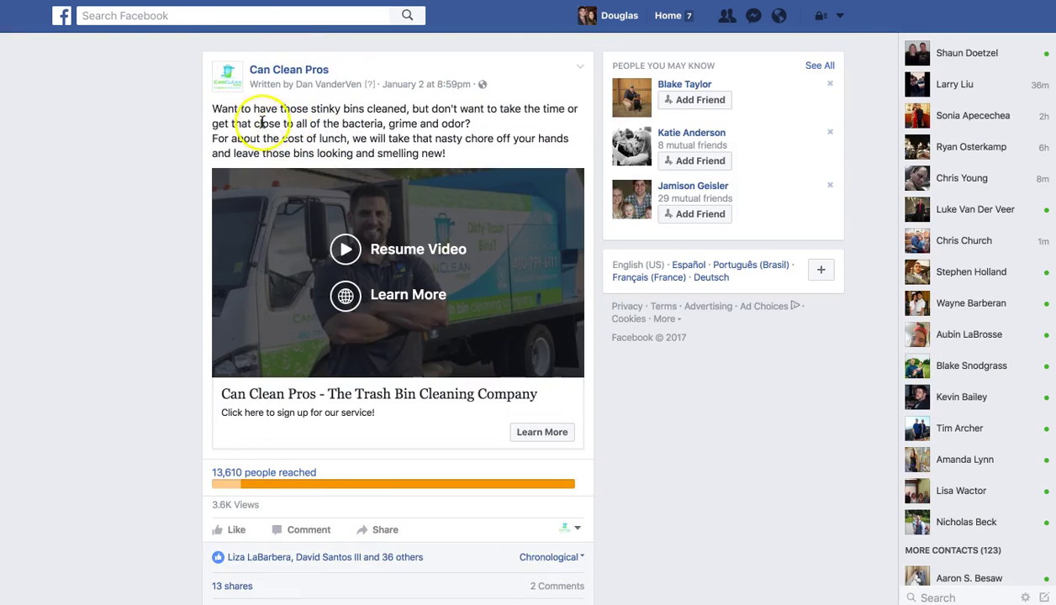
# Step: Reread the Can Clean Pros ad, highlighting the stinky-bins question and the cost-of-lunch sentence for comparison with the Phone Zone Wireless ad
pyautogui.moveTo(212, 110); pyautogui.dragTo(478, 123)
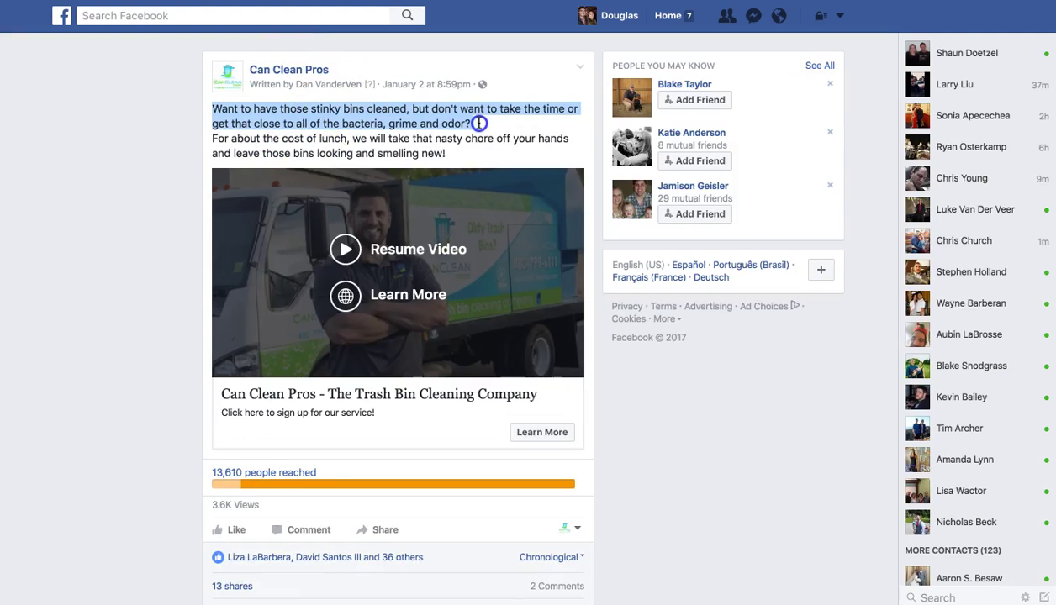
pyautogui.click(478, 124)
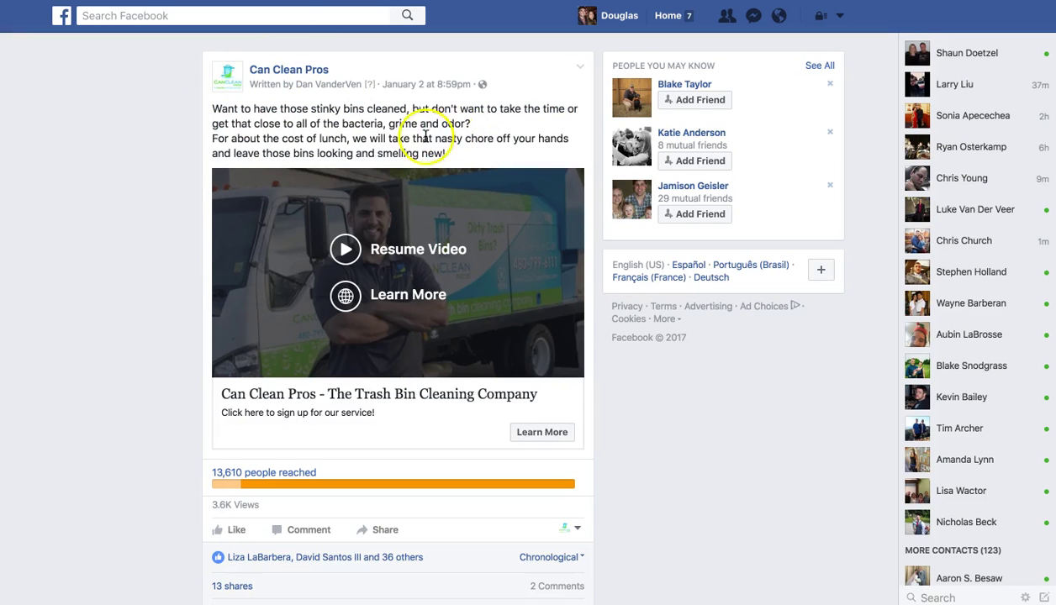
pyautogui.click(215, 139)
pyautogui.moveTo(216, 139); pyautogui.dragTo(455, 154)
pyautogui.click(454, 149)
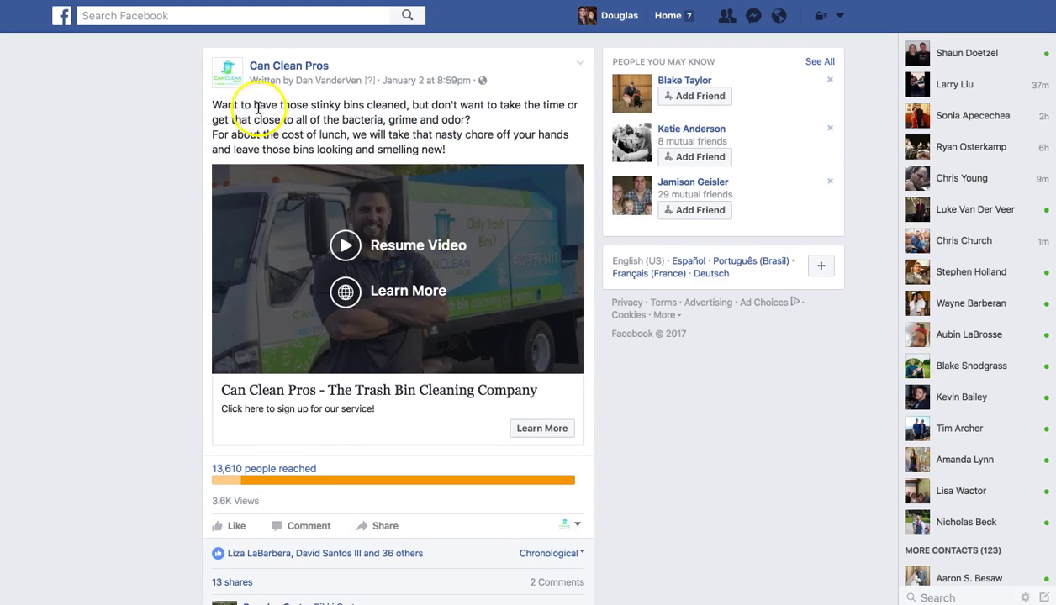
pyautogui.click(211, 104)
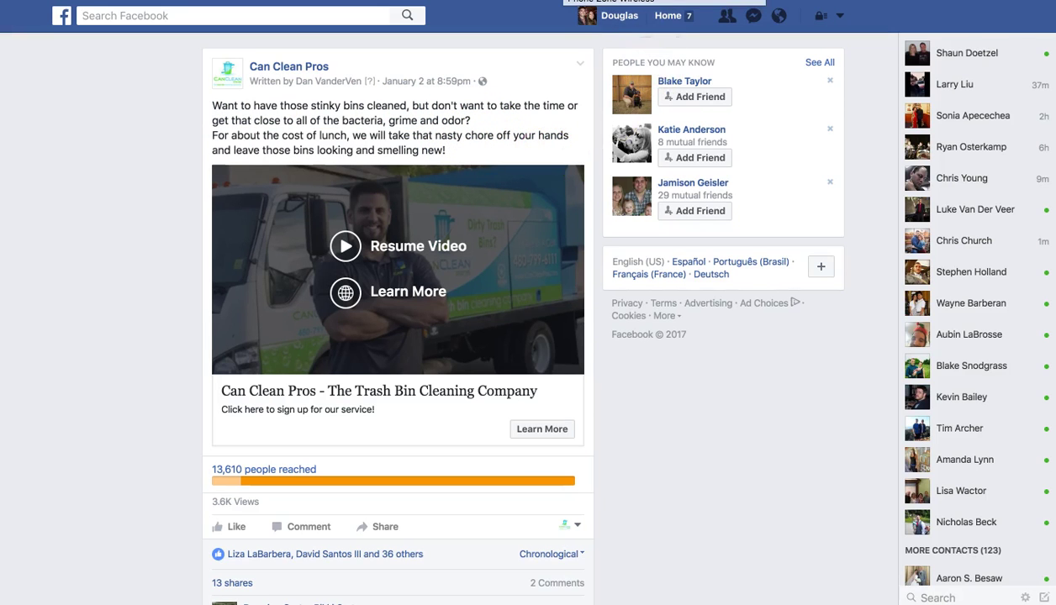
# Step: Return to the Phone Zone Wireless ad and examine its 25% off before-and-after image and headline
pyautogui.click(627, 1)
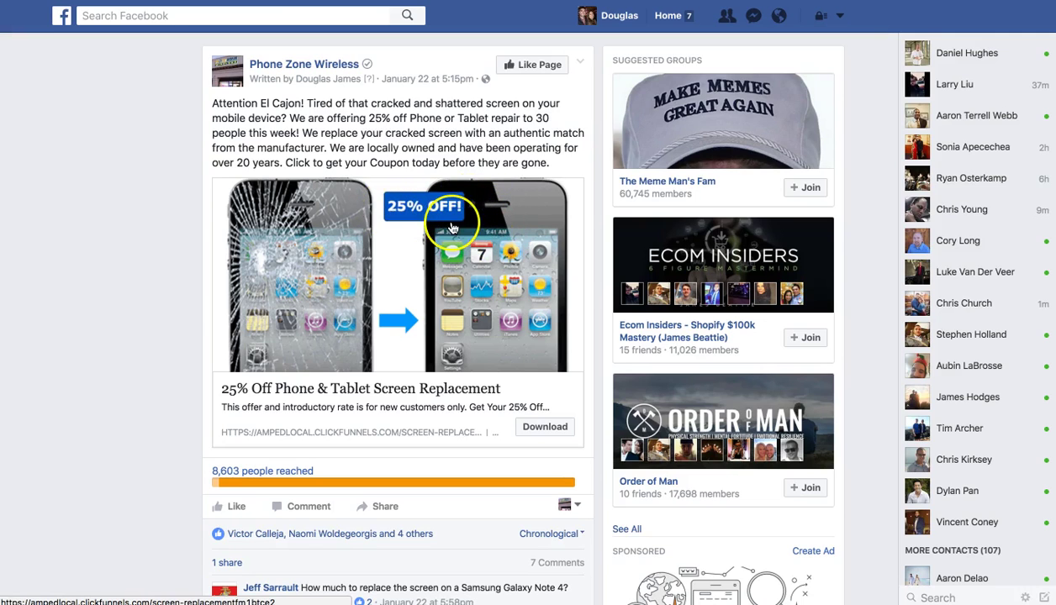
pyautogui.scroll(-1, 484, 299)
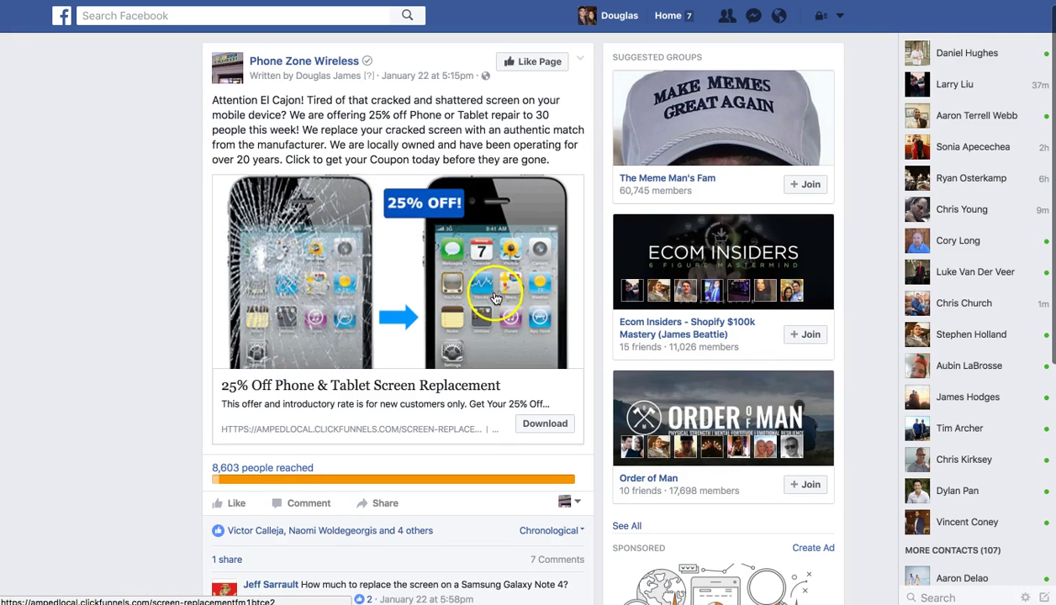
pyautogui.scroll(1, 484, 320)
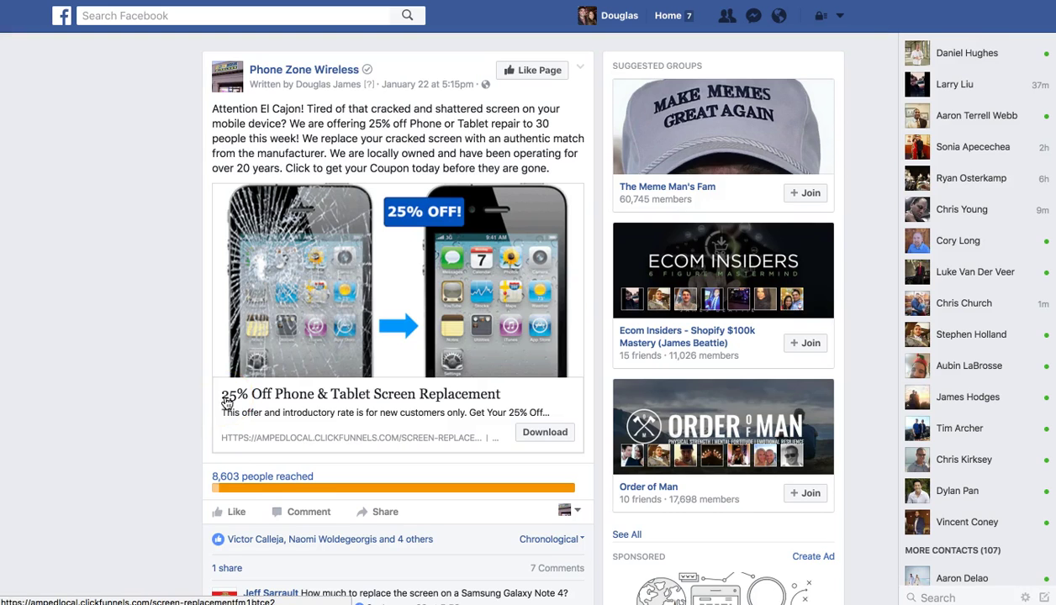
# Step: Highlight the 25% off repair wording and the "get your Coupon today" call to action in the Phone Zone Wireless ad copy
pyautogui.moveTo(370, 124); pyautogui.dragTo(510, 128)
pyautogui.click(445, 138)
pyautogui.moveTo(322, 167); pyautogui.dragTo(467, 168)
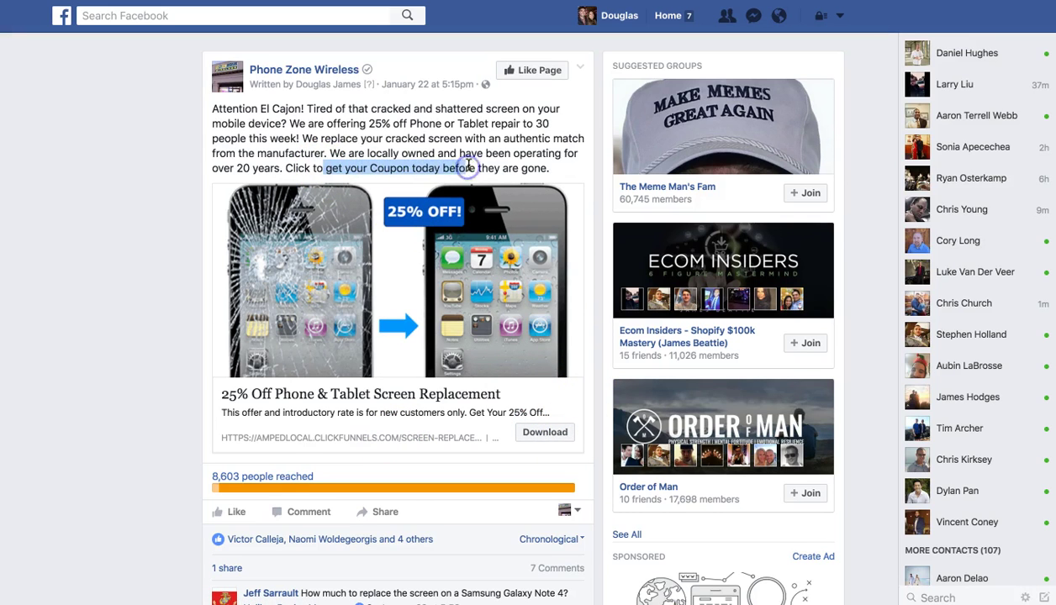
pyautogui.click(476, 160)
# Step: Open the Phone Zone Wireless ad's landing page and look over its 25% off sign-up offer
pyautogui.click(553, 436)
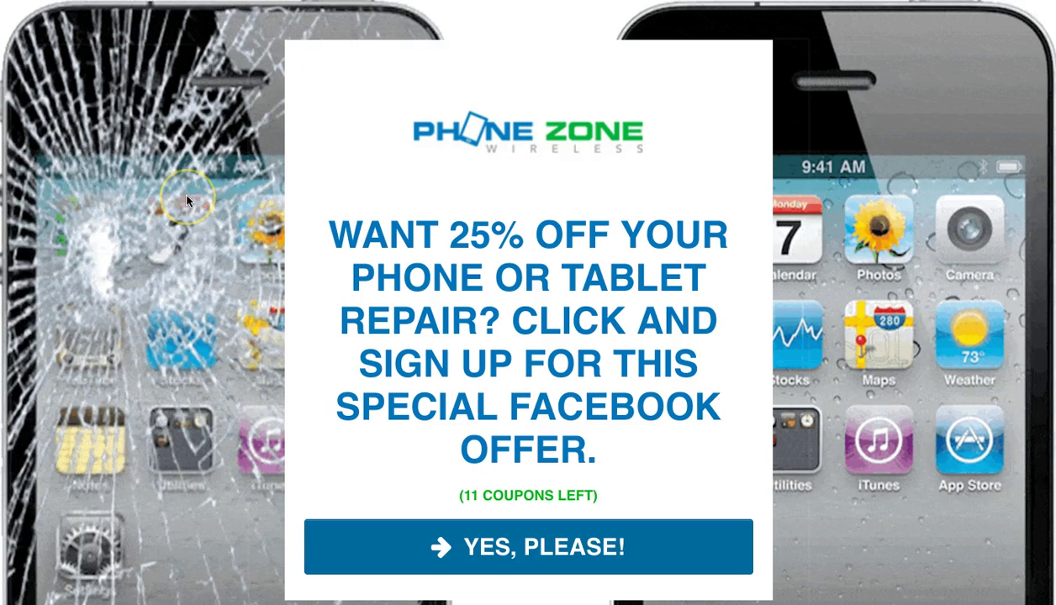
pyautogui.scroll(-1, 187, 201)
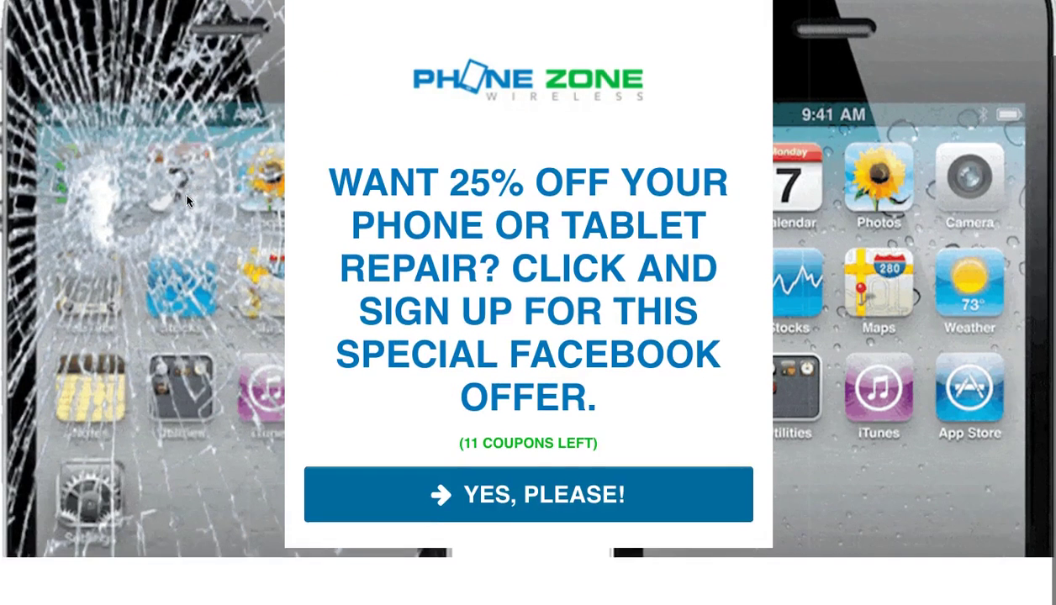
pyautogui.scroll(3, 187, 200)
pyautogui.scroll(-2, 186, 200)
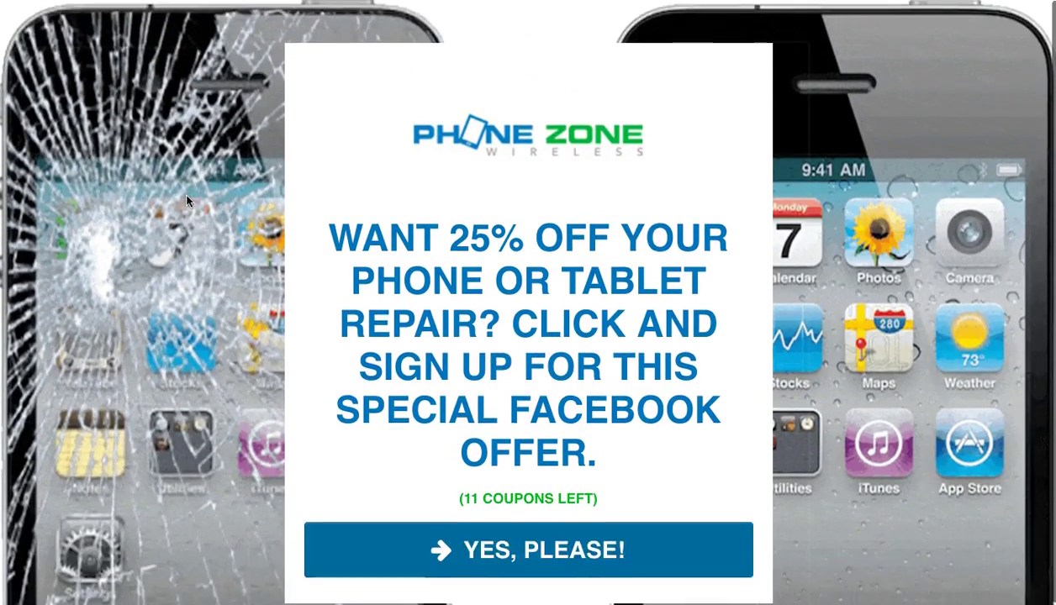
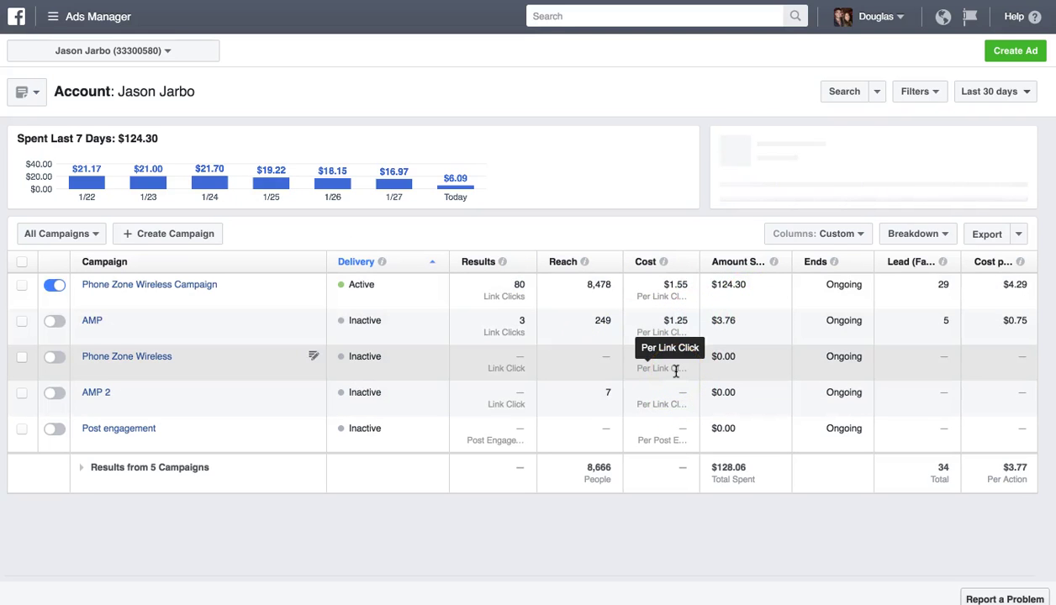
# Step: In Ads Manager, examine the amount spent and the cost per link click of the active Phone Zone Wireless Campaign
pyautogui.click(730, 309)
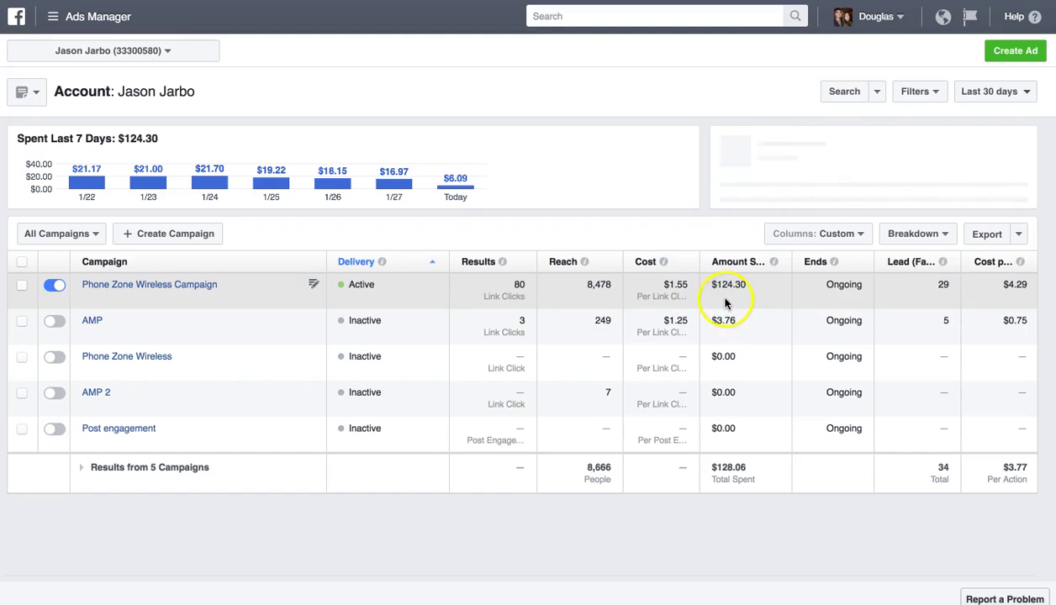
pyautogui.moveTo(712, 285); pyautogui.dragTo(744, 284)
pyautogui.click(748, 284)
pyautogui.click(665, 286)
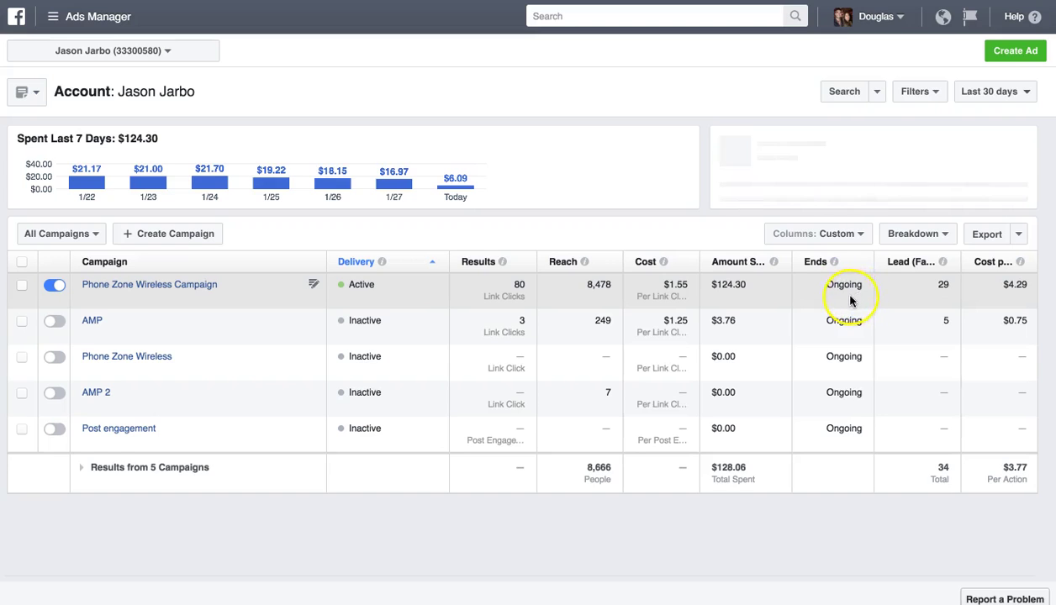
# Step: Check the Phone Zone Wireless Campaign's lead count and highlight its cost per lead
pyautogui.moveTo(940, 289)
pyautogui.mouseDown()
pyautogui.moveTo(951, 286)
pyautogui.moveTo(940, 286)
pyautogui.mouseUp()
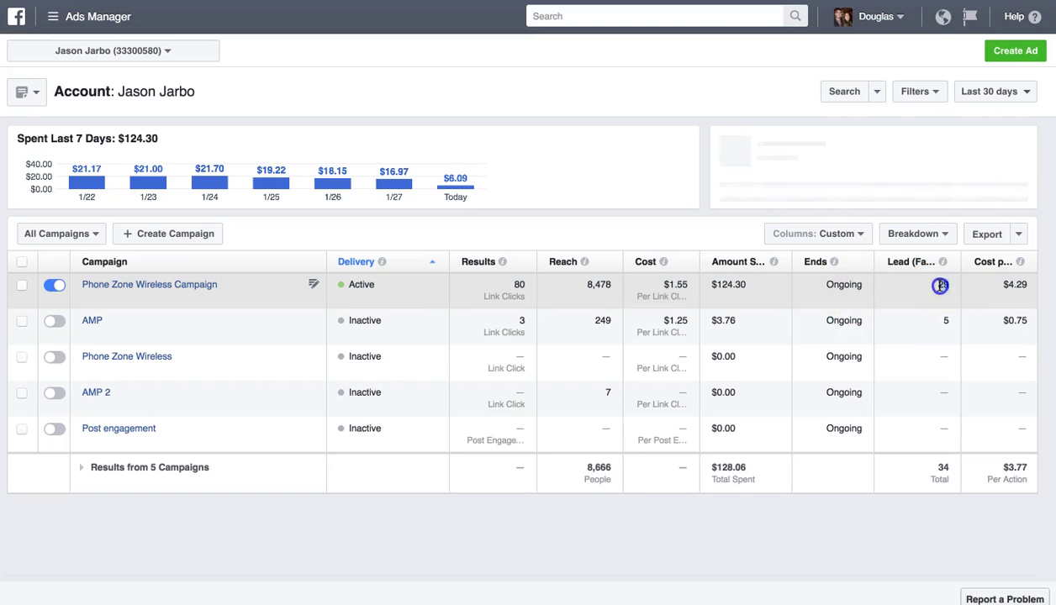
pyautogui.moveTo(1004, 284); pyautogui.dragTo(1025, 284)
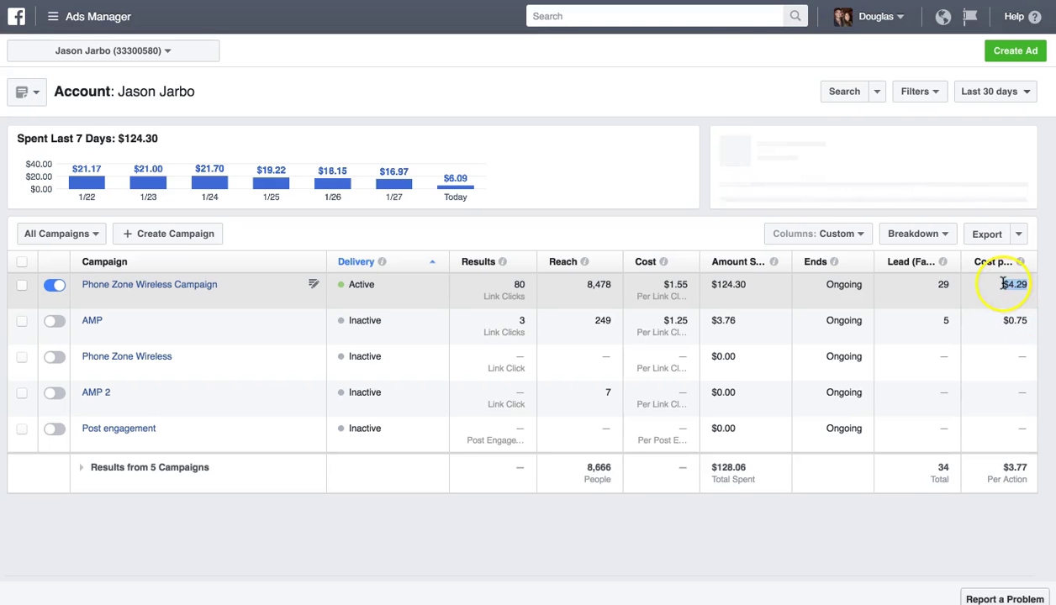
pyautogui.click(1003, 285)
pyautogui.moveTo(1005, 285); pyautogui.dragTo(1031, 285)
pyautogui.click(1022, 288)
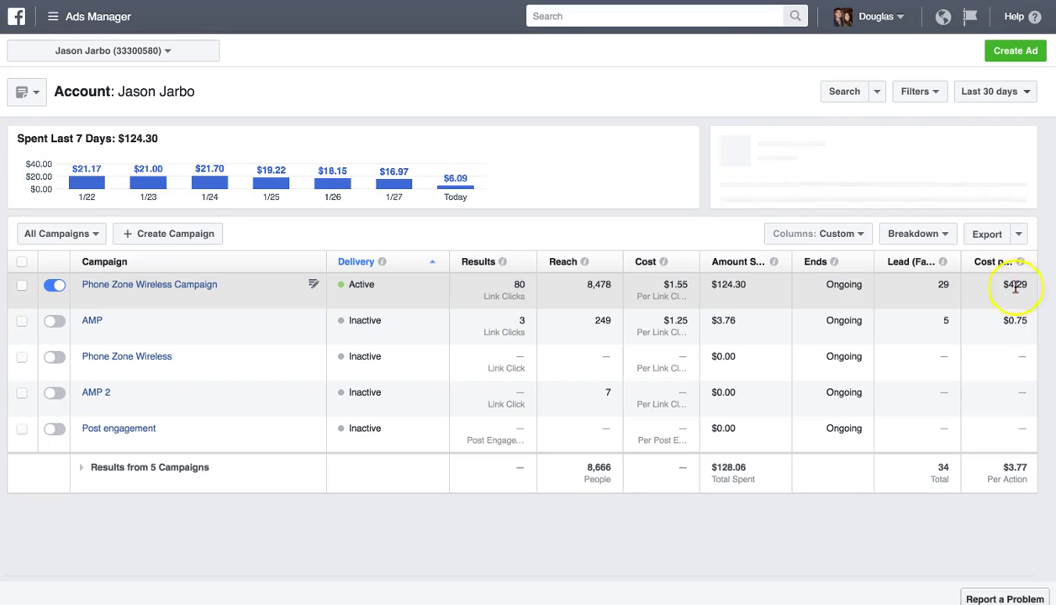
# Step: Compare the campaign's lead count with its cost per lead, and skim the Phone Zone Wireless call-to-redeem coupon page
pyautogui.click(940, 283)
pyautogui.click(944, 284)
pyautogui.doubleClick(941, 284)
pyautogui.click(1041, 286)
pyautogui.moveTo(937, 285); pyautogui.dragTo(1028, 286)
pyautogui.click(1028, 286)
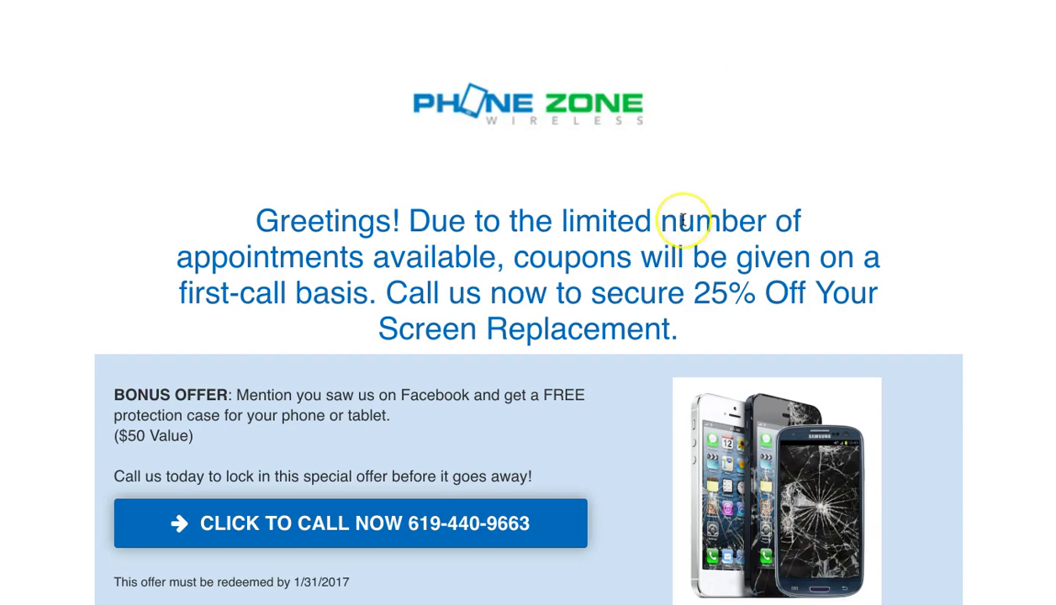
pyautogui.scroll(-3, 684, 223)
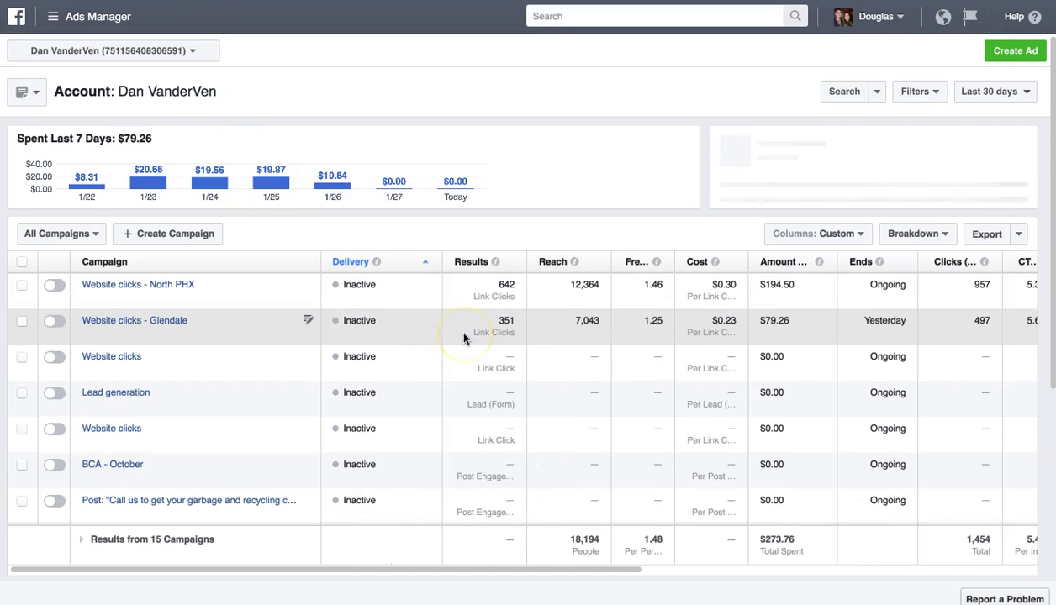
# Step: Open the "Website clicks - North PHX" campaign in the other client's ad account and review its objective, spending and schedule
pyautogui.click(50, 17)
pyautogui.click(322, 111)
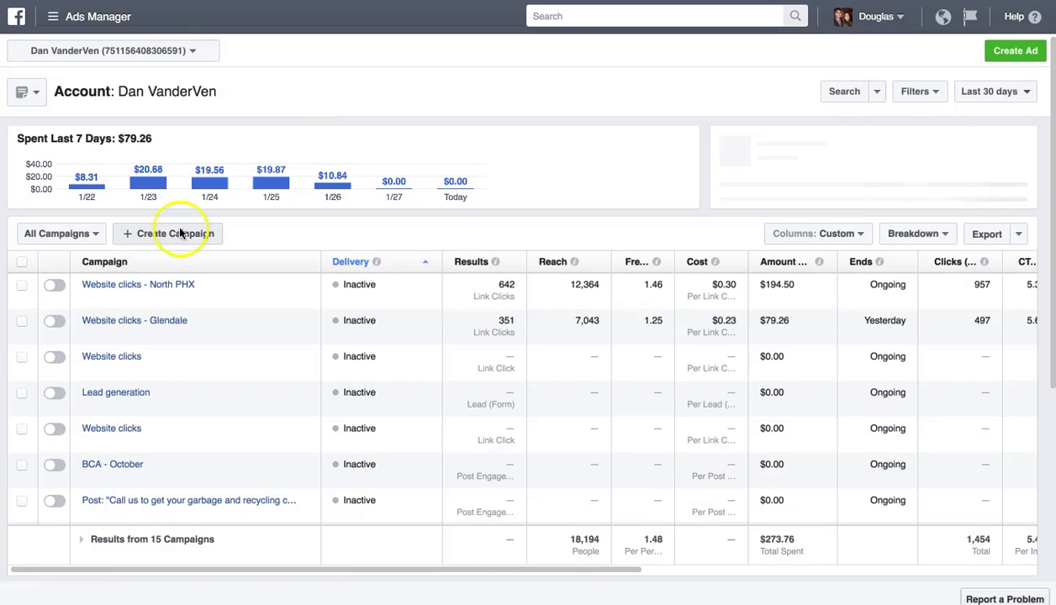
pyautogui.click(158, 294)
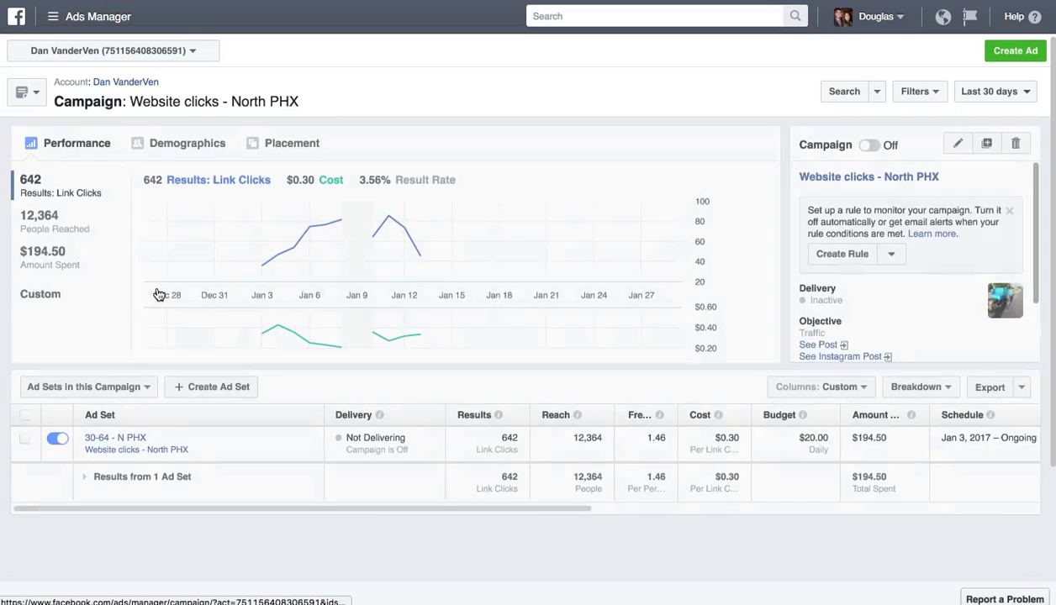
pyautogui.scroll(-2, 824, 283)
pyautogui.scroll(-1, 824, 283)
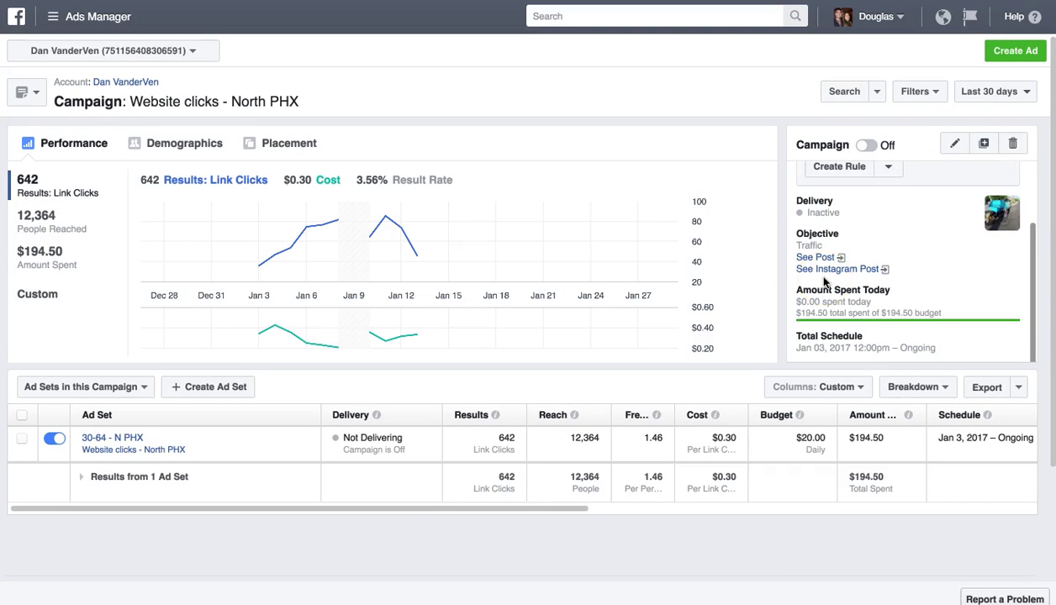
pyautogui.scroll(3, 824, 284)
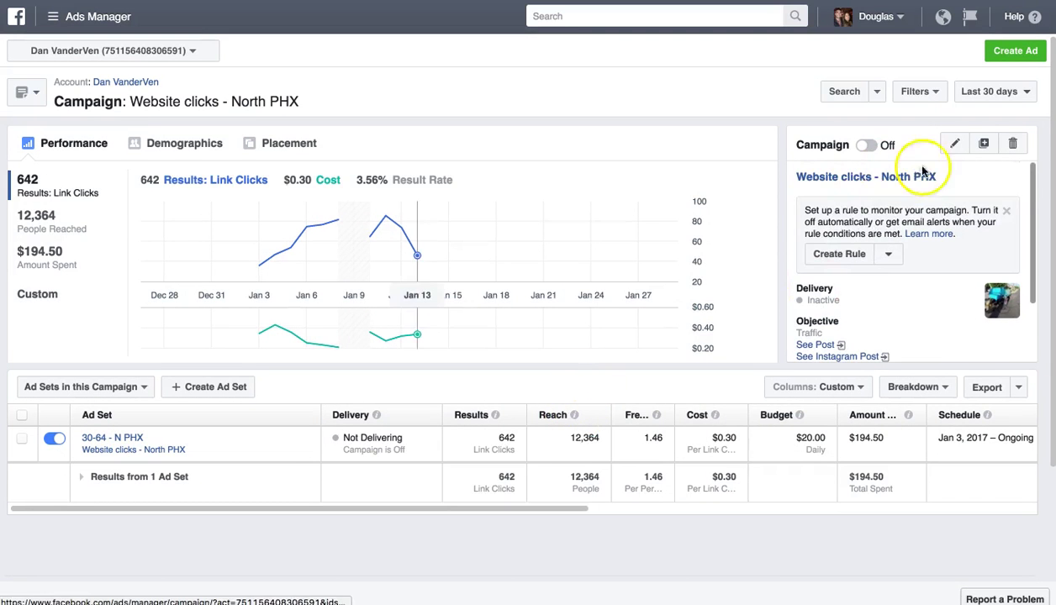
# Step: Open the North PHX campaign for editing and go to its "30-64 - N PHX" ad set
pyautogui.click(954, 147)
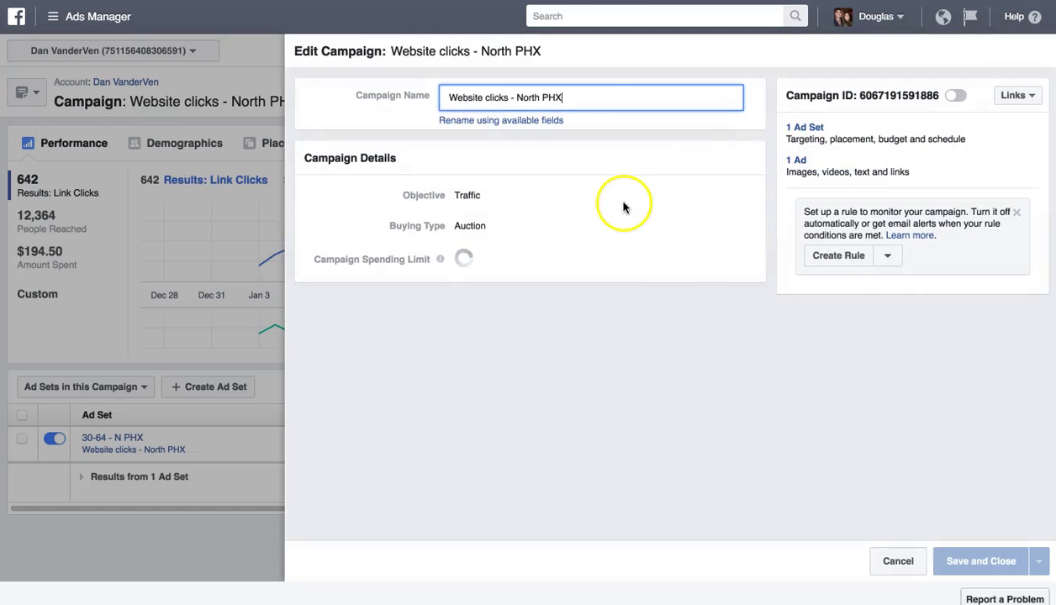
pyautogui.click(804, 129)
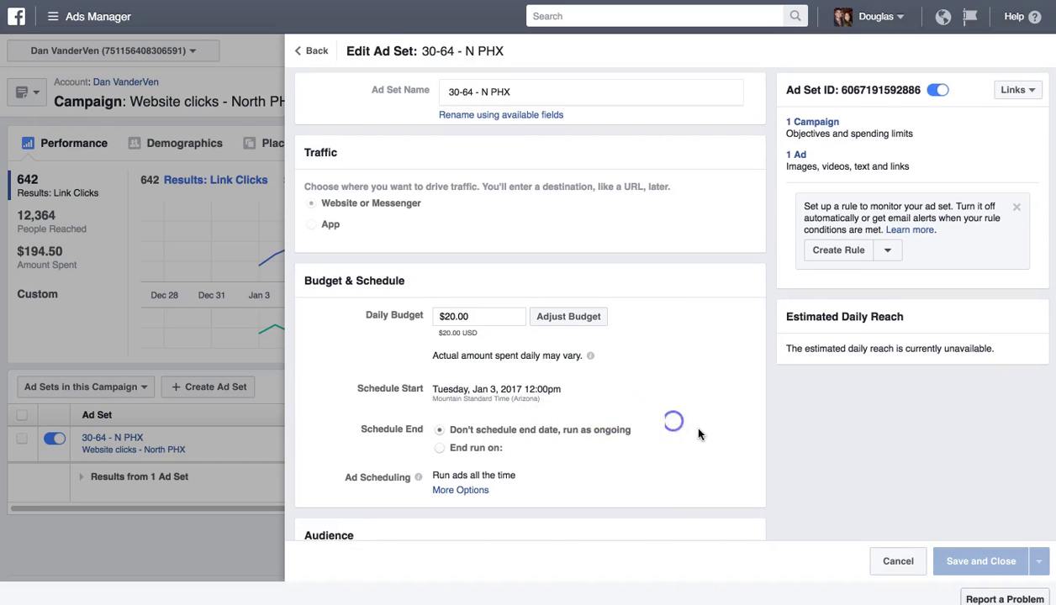
pyautogui.click(857, 477)
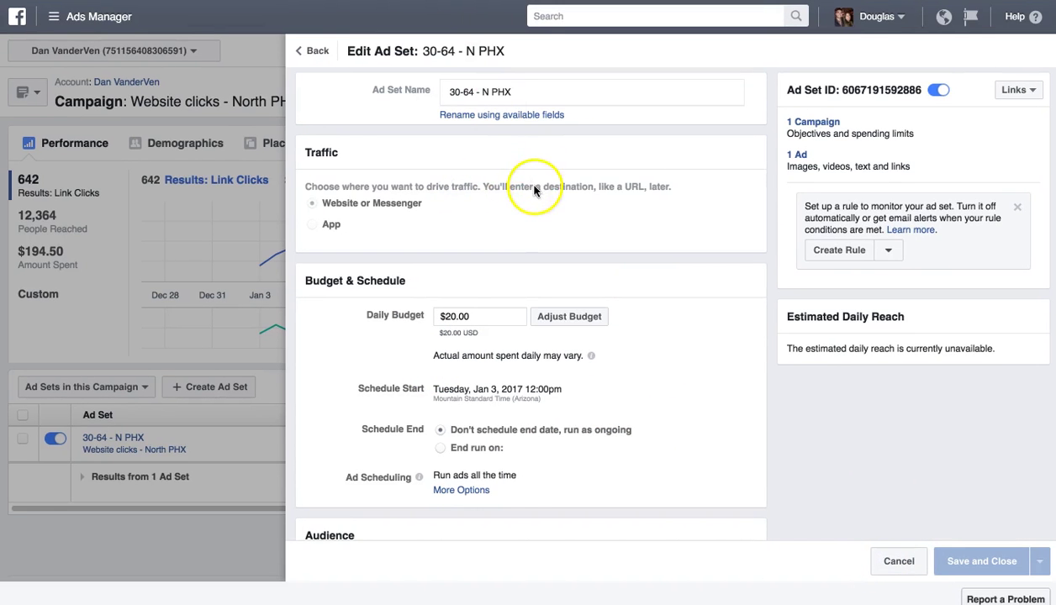
# Step: Examine the ad set's budget and audience settings, focusing on the targeted locations and their radii
pyautogui.scroll(-5, 689, 405)
pyautogui.moveTo(750, 401); pyautogui.dragTo(790, 347)
pyautogui.scroll(5, 790, 347)
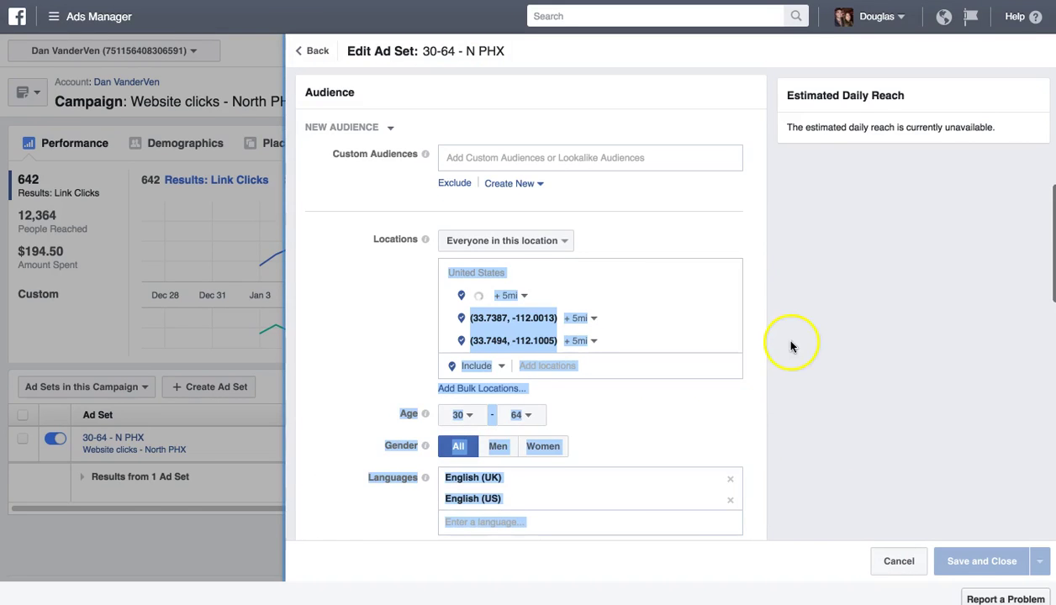
pyautogui.click(790, 347)
pyautogui.scroll(2, 755, 377)
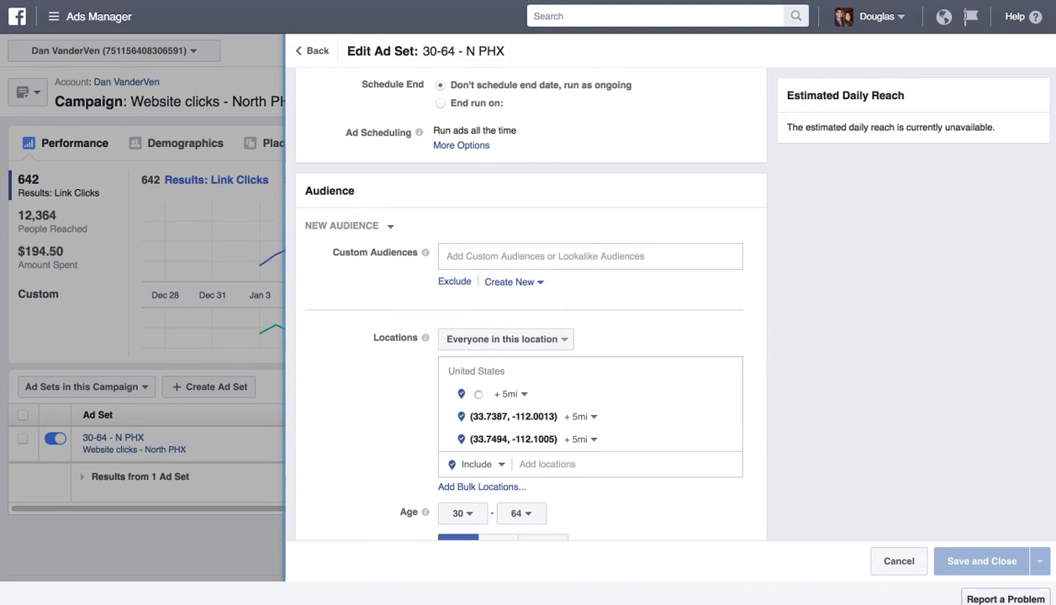
pyautogui.moveTo(1051, 260); pyautogui.dragTo(918, 292)
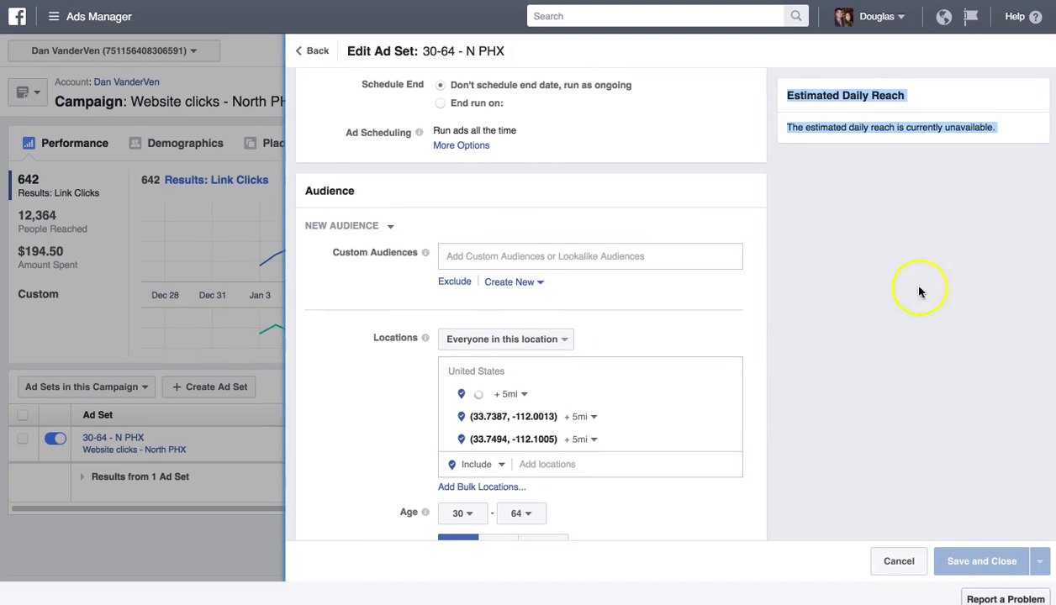
pyautogui.click(736, 276)
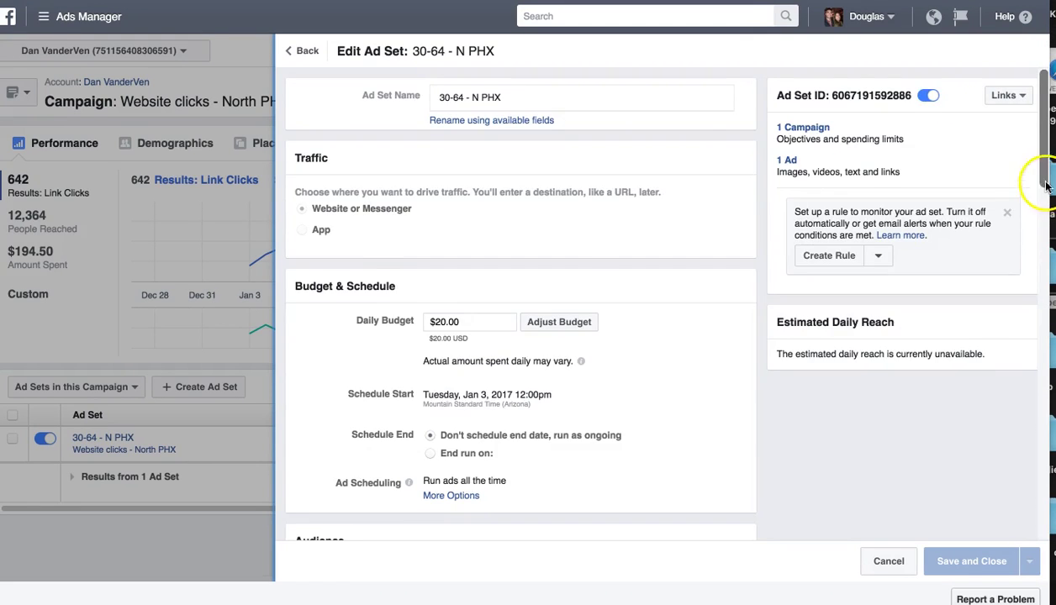
pyautogui.click(1043, 263)
pyautogui.moveTo(1043, 263); pyautogui.dragTo(1039, 313)
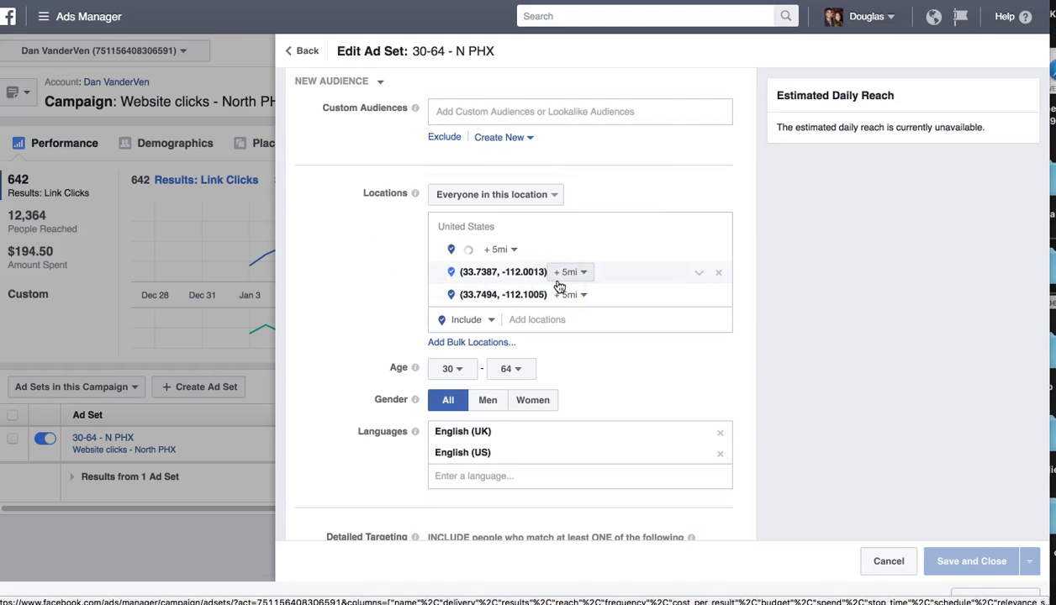
pyautogui.click(345, 341)
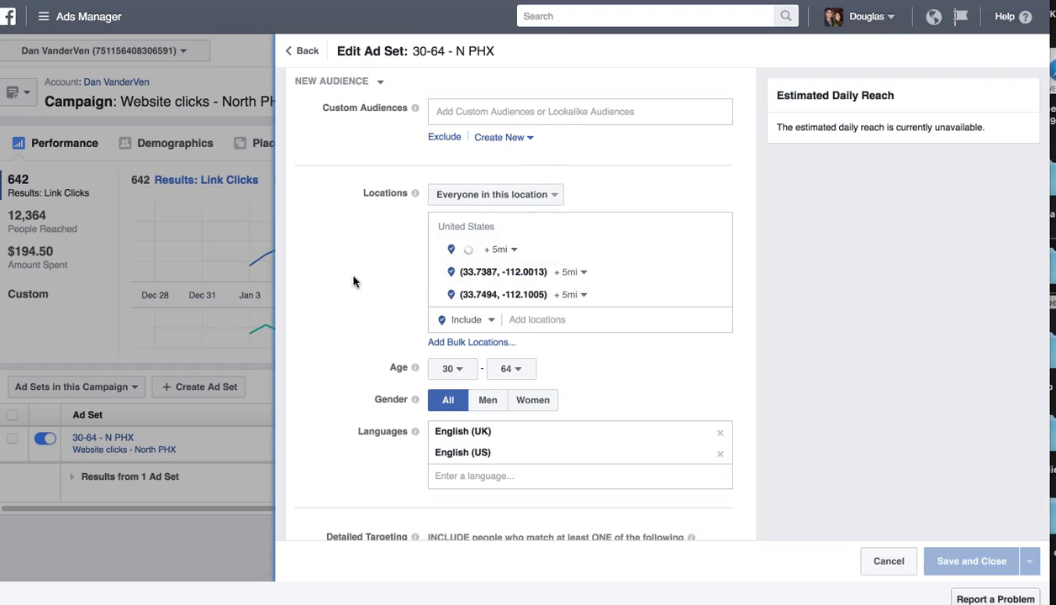
# Step: Check the location audience choices, including "People who live in this location", keeping "Everyone in this location" selected
pyautogui.click(546, 194)
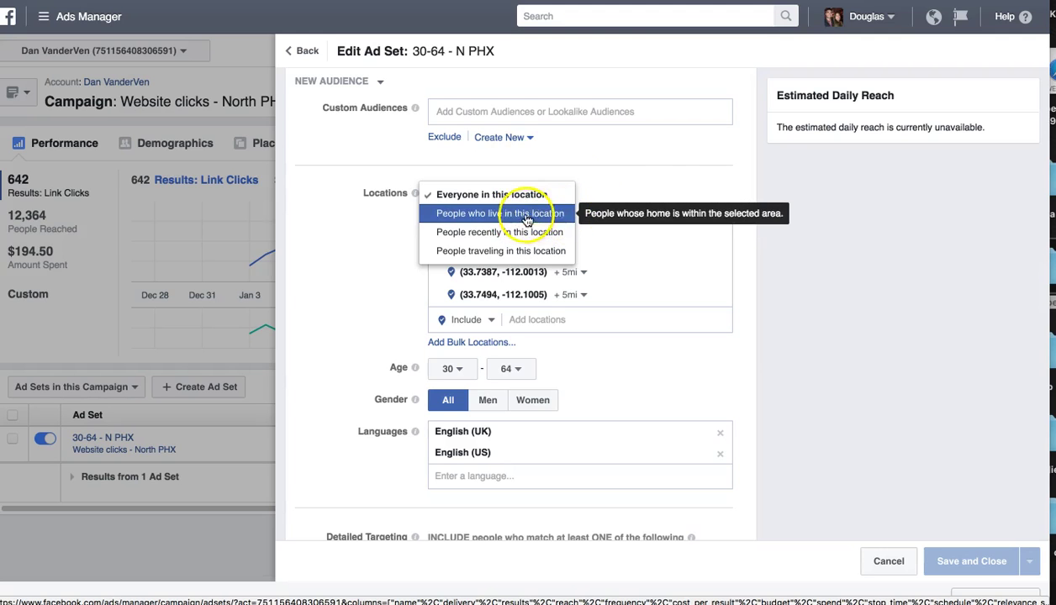
pyautogui.click(466, 196)
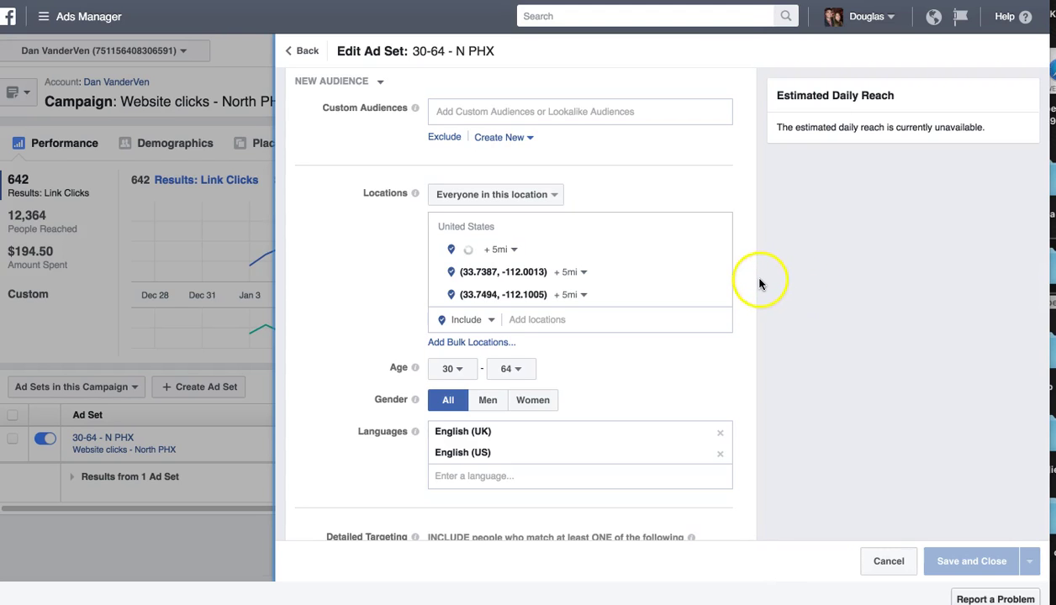
pyautogui.click(471, 195)
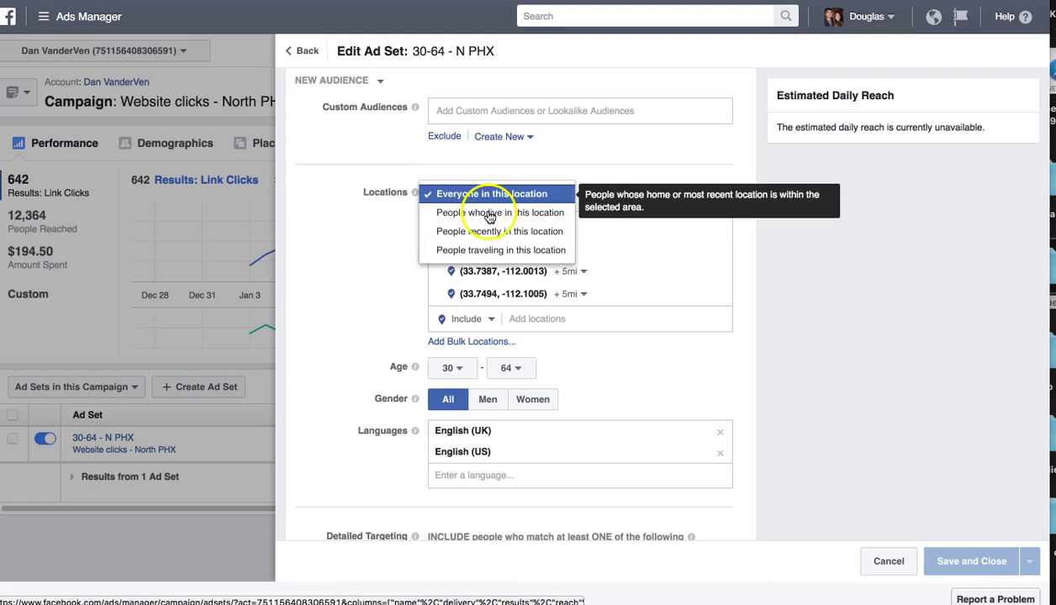
pyautogui.click(745, 349)
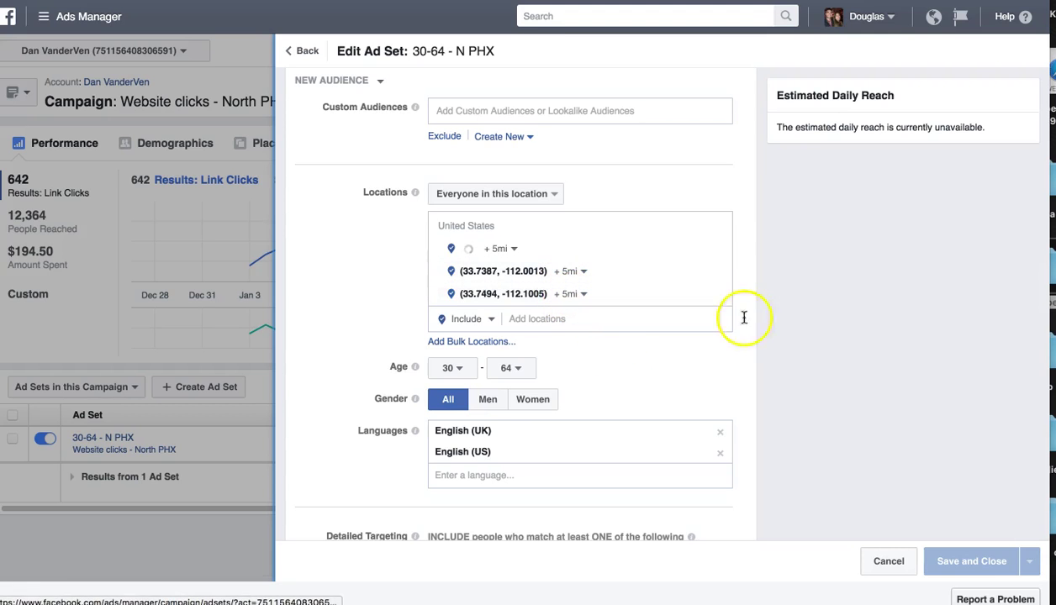
# Step: Review the age, gender and language targeting, and highlight the Detailed Targeting rule "INCLUDE people who match at least ONE of the following"
pyautogui.scroll(-1, 745, 328)
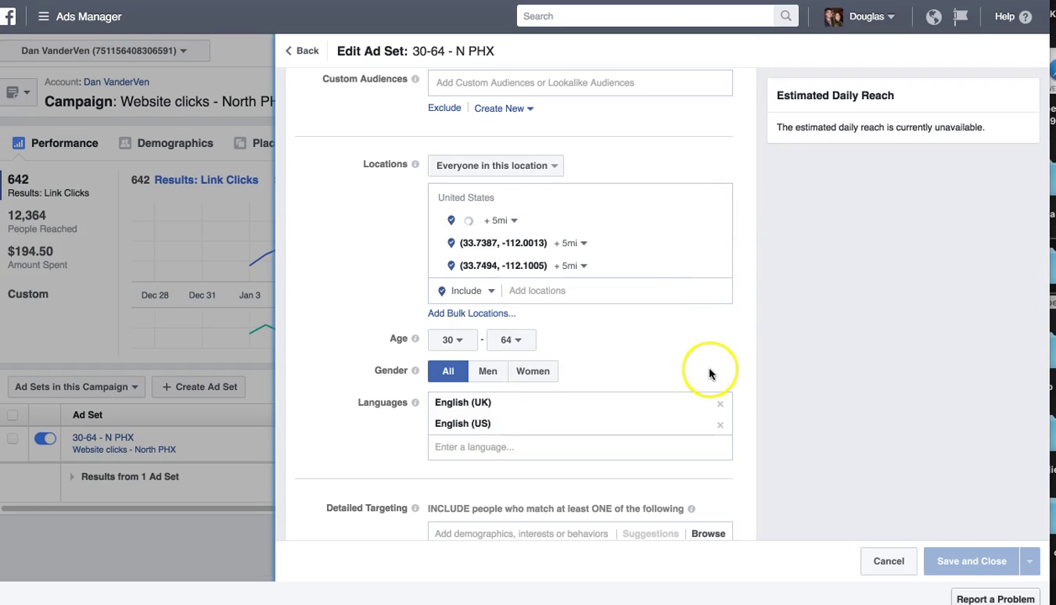
pyautogui.scroll(-4, 1037, 245)
pyautogui.moveTo(1037, 245)
pyautogui.mouseDown()
pyautogui.moveTo(1041, 286)
pyautogui.moveTo(1039, 202)
pyautogui.moveTo(1043, 258)
pyautogui.mouseUp()
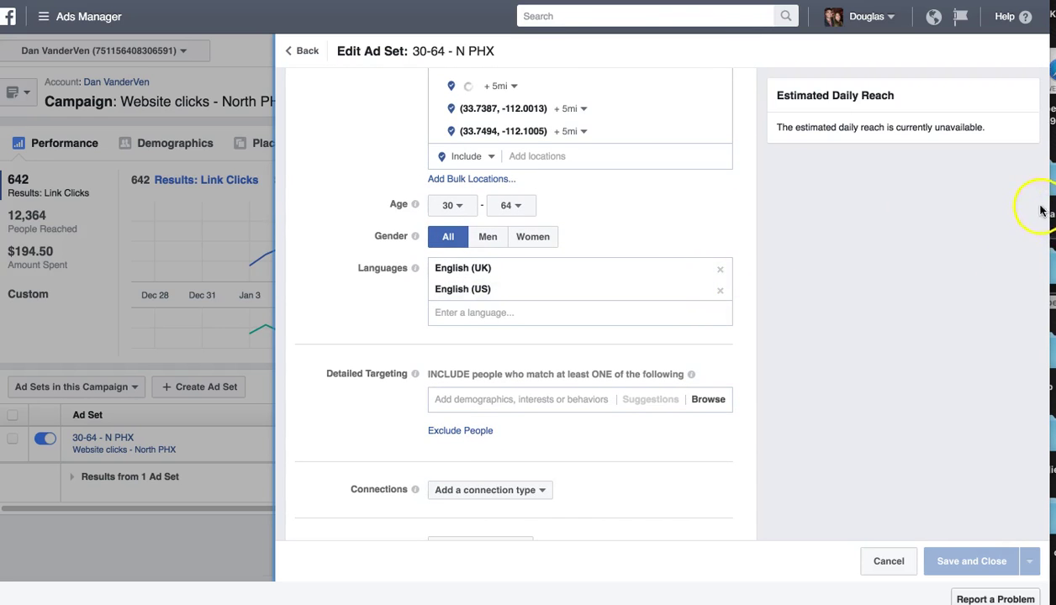
pyautogui.scroll(-2, 986, 347)
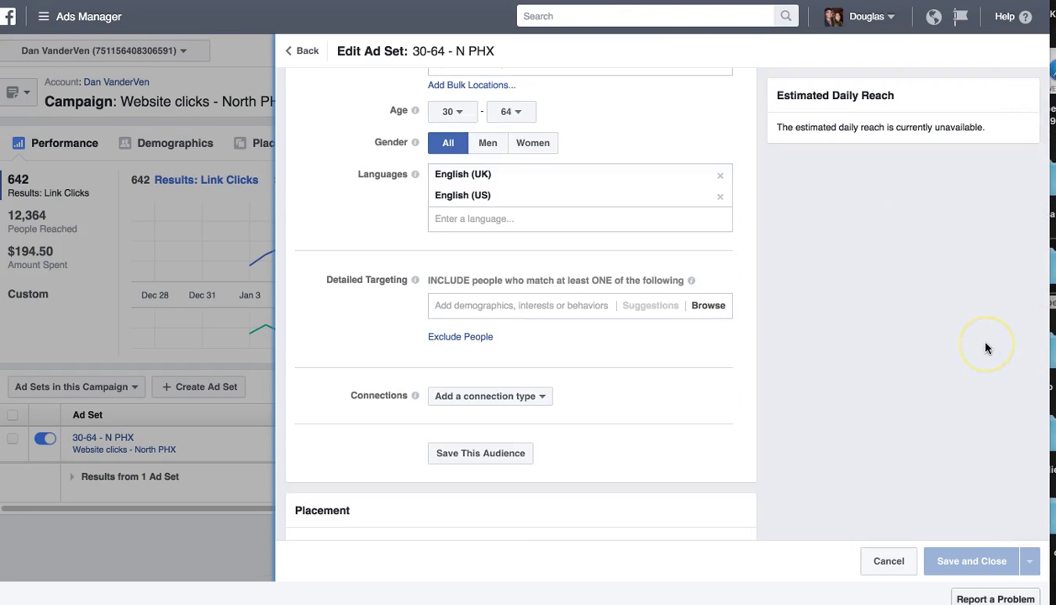
pyautogui.click(847, 214)
pyautogui.click(1024, 174)
pyautogui.scroll(1, 1024, 174)
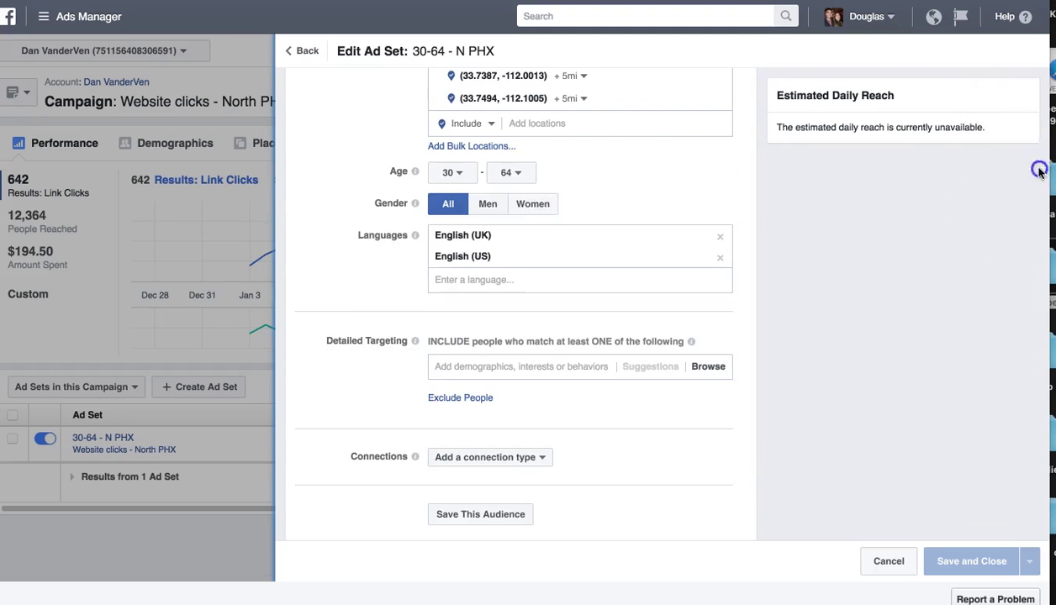
pyautogui.click(881, 209)
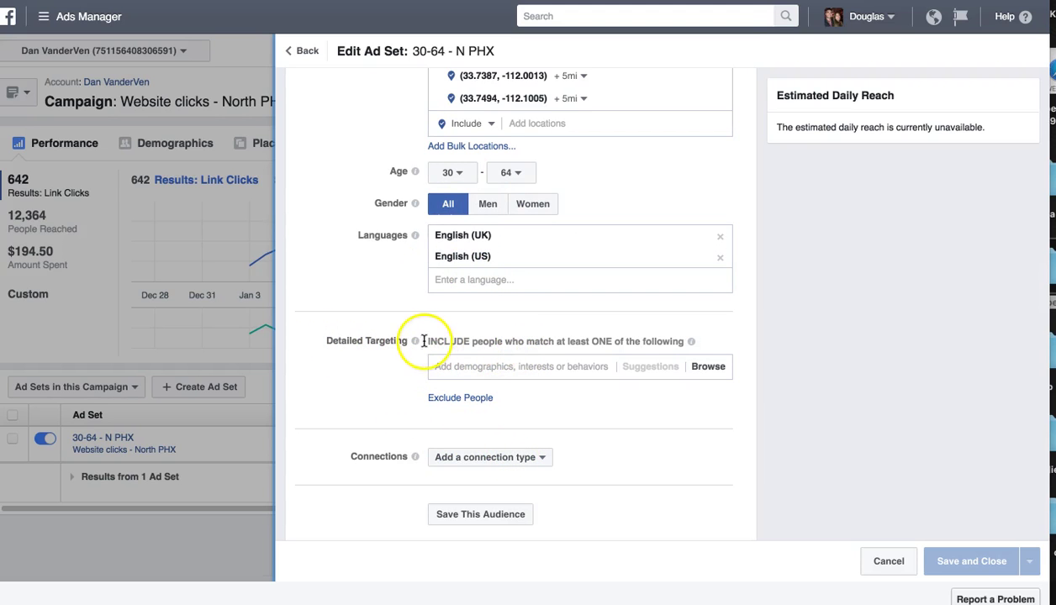
pyautogui.moveTo(424, 342); pyautogui.dragTo(686, 341)
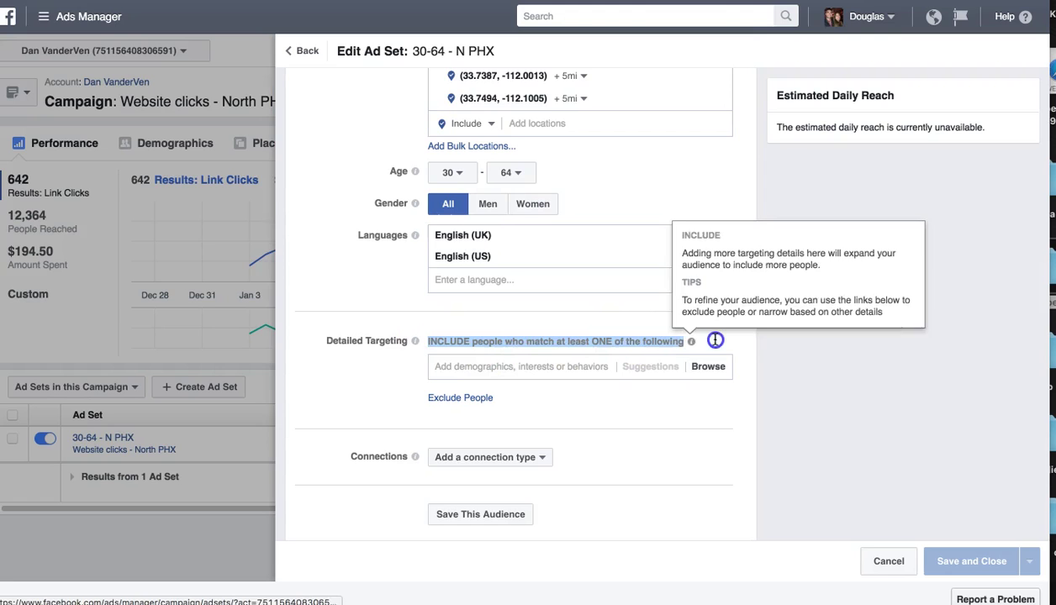
# Step: Review the ad set's Detailed Targeting section and browse its available categories of demographics, interests and behaviors
pyautogui.click(842, 360)
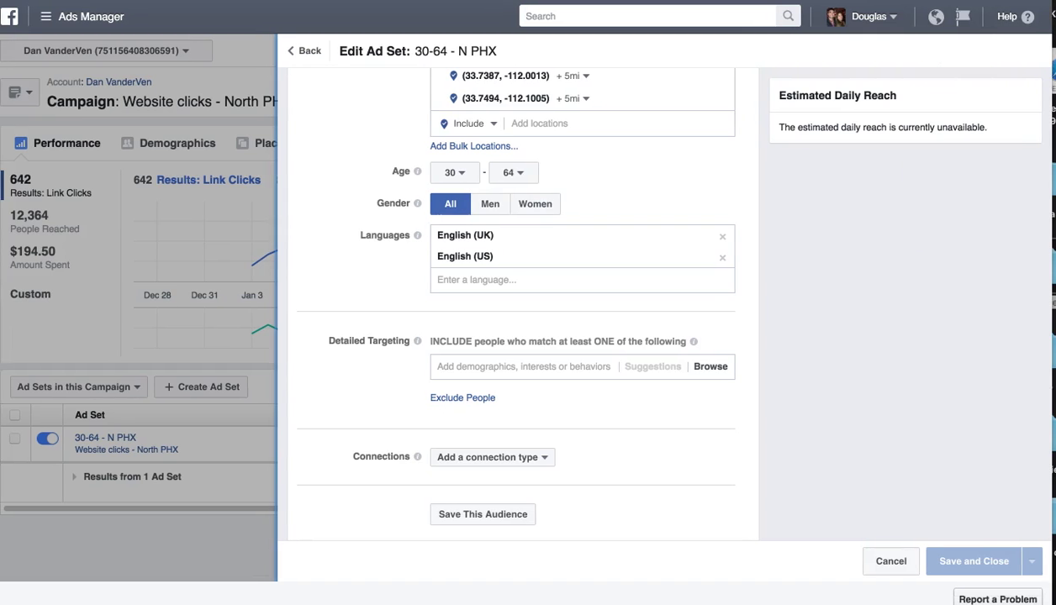
pyautogui.click(1035, 172)
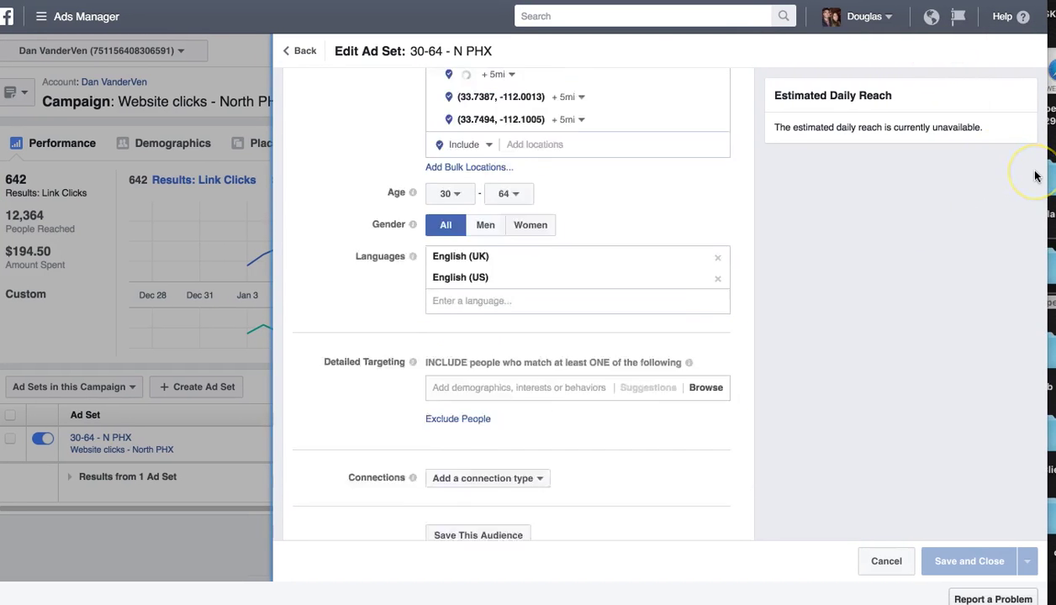
pyautogui.scroll(-5, 1035, 175)
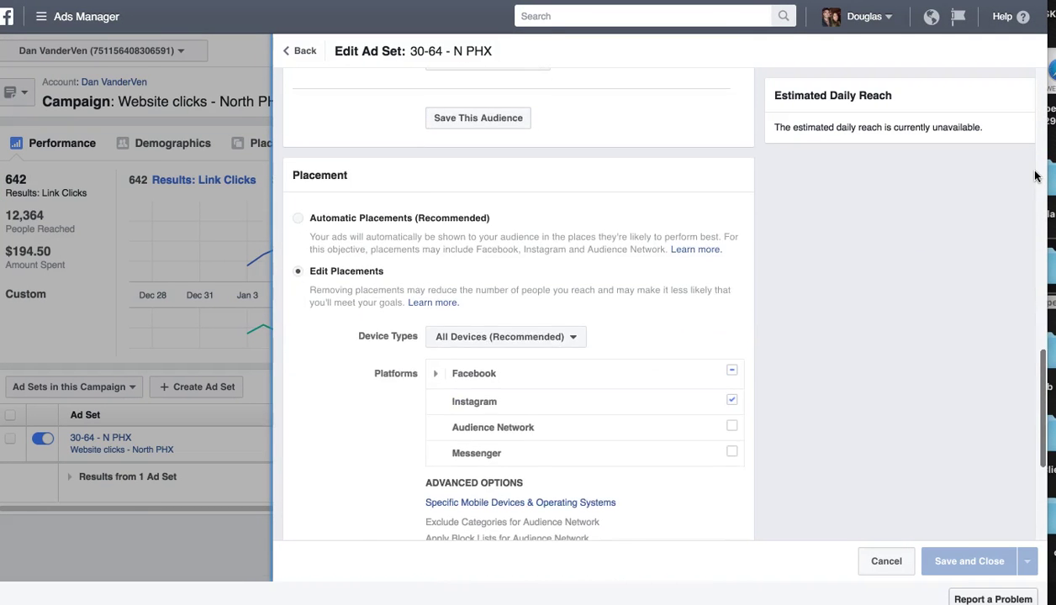
pyautogui.scroll(4, 1034, 175)
pyautogui.click(737, 259)
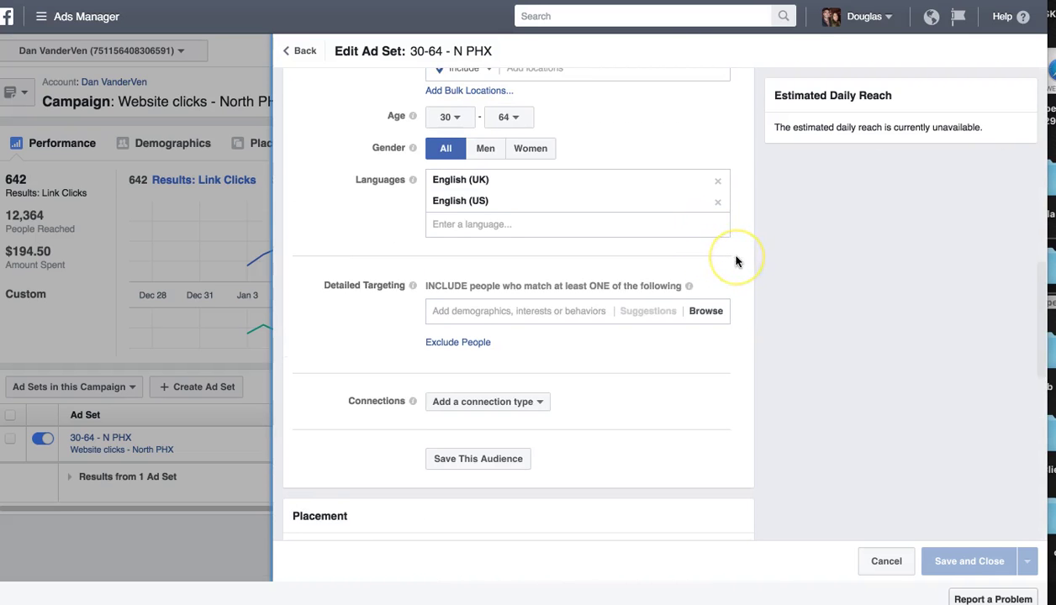
pyautogui.scroll(1, 737, 262)
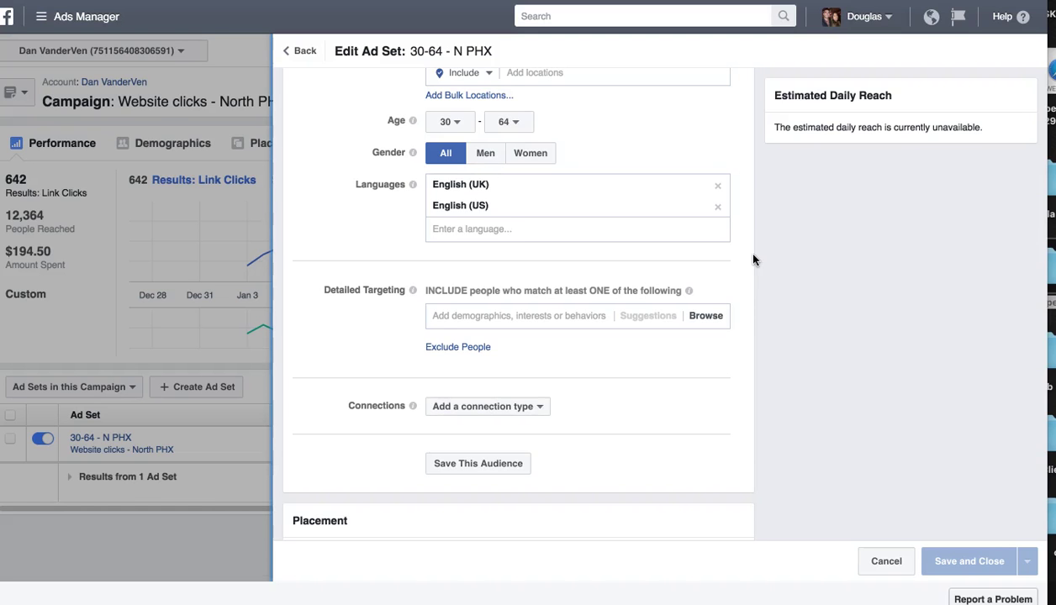
pyautogui.click(460, 321)
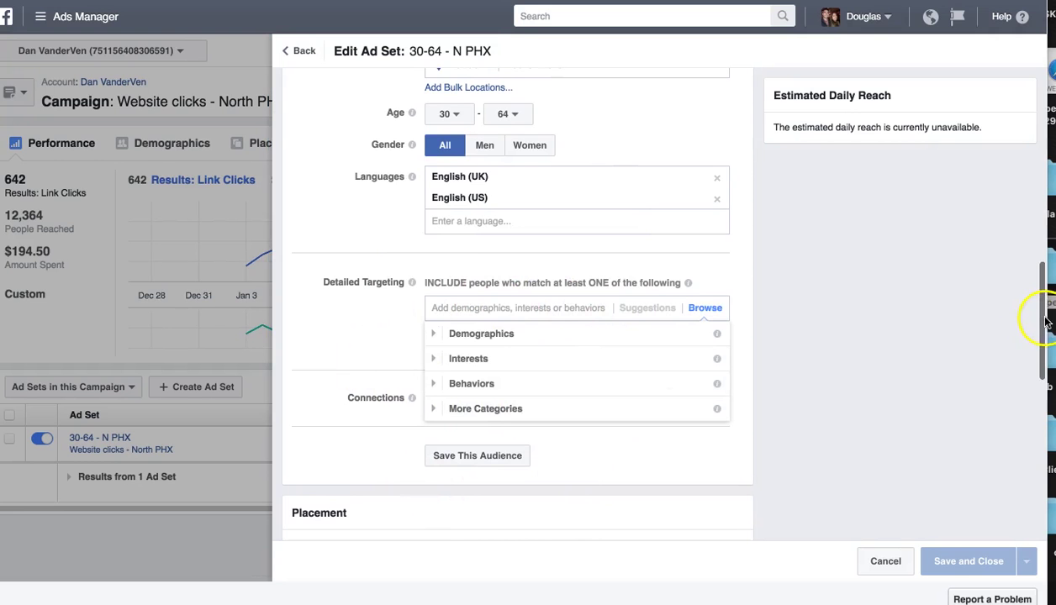
# Step: Examine the ad set's placements, including those under Facebook, and check the device type choices, keeping "All Devices (Recommended)"
pyautogui.click(1043, 343)
pyautogui.moveTo(1043, 343); pyautogui.dragTo(1041, 435)
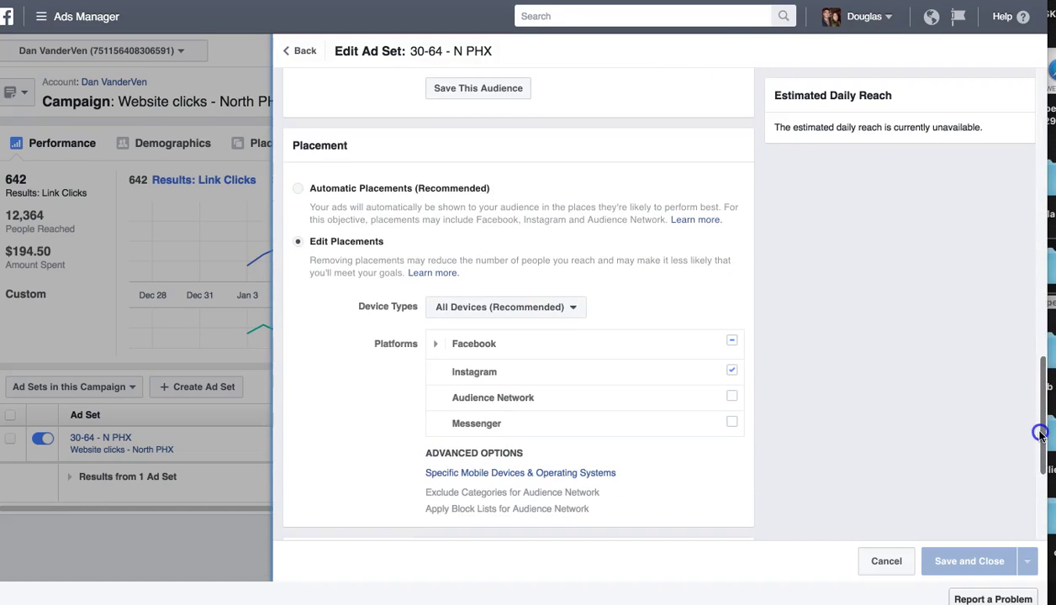
pyautogui.click(430, 345)
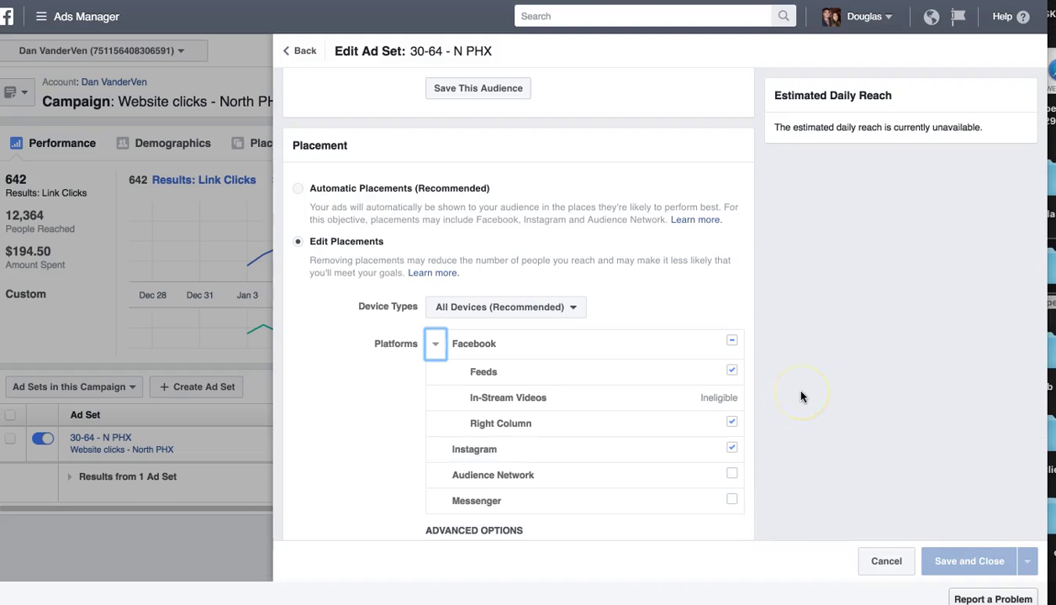
pyautogui.click(733, 450)
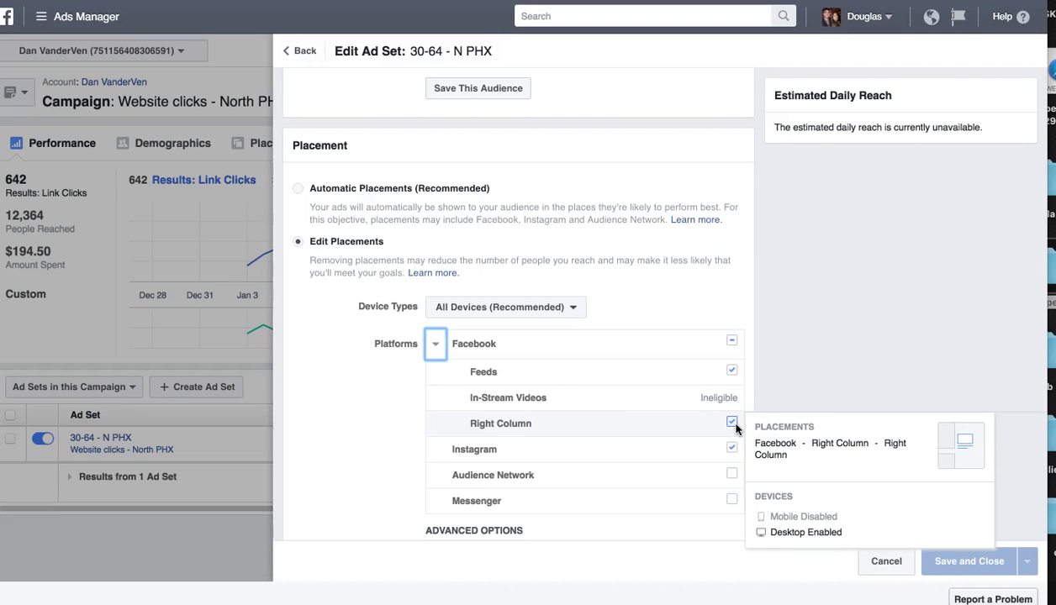
pyautogui.click(767, 377)
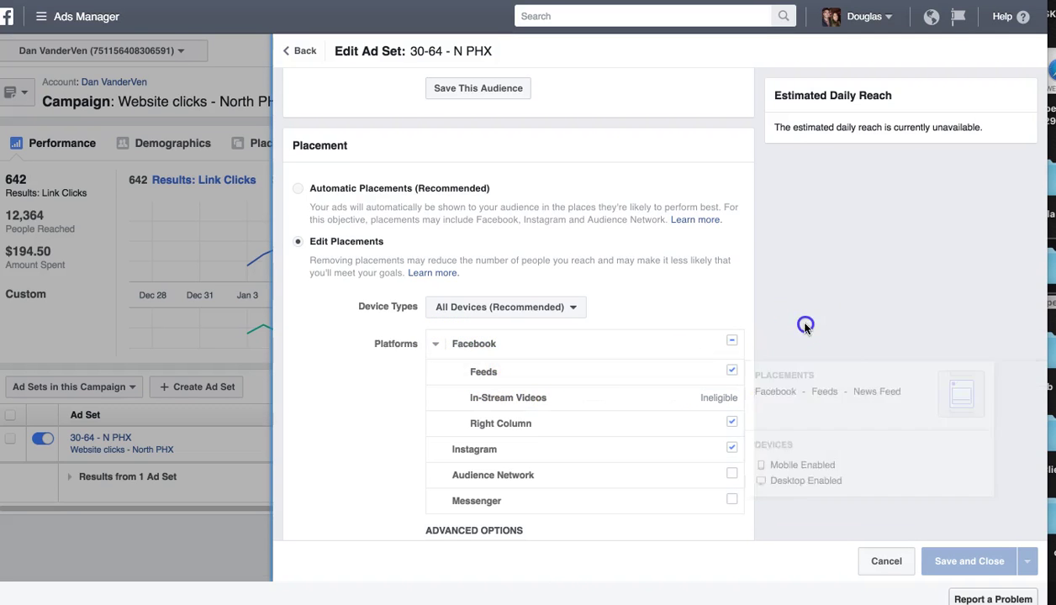
pyautogui.click(545, 307)
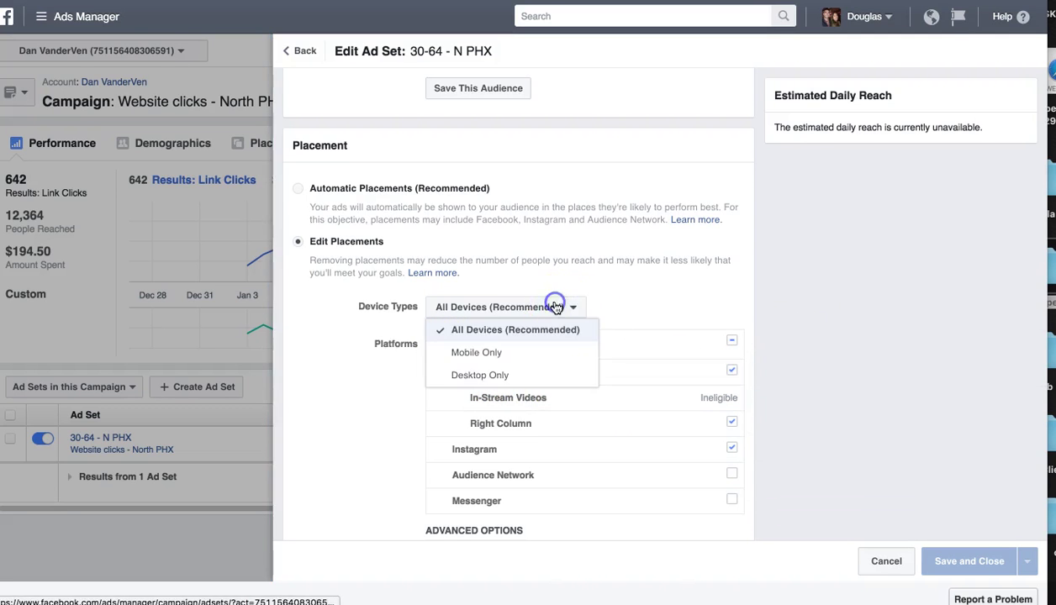
pyautogui.click(463, 306)
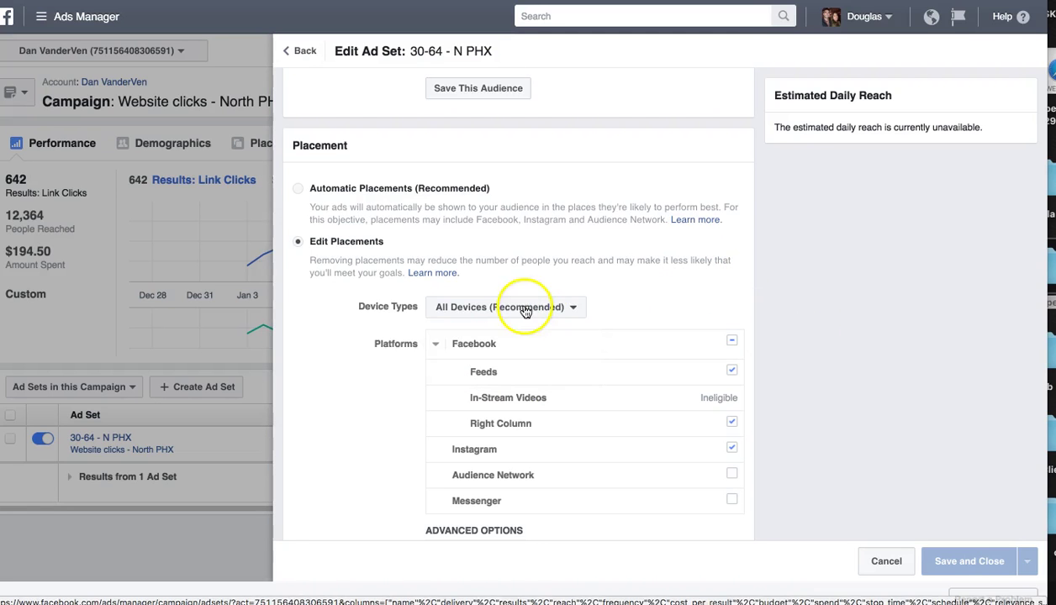
# Step: Reveal the specific mobile device options and try restricting delivery with "Only when connected to Wi-Fi"
pyautogui.scroll(-1, 877, 332)
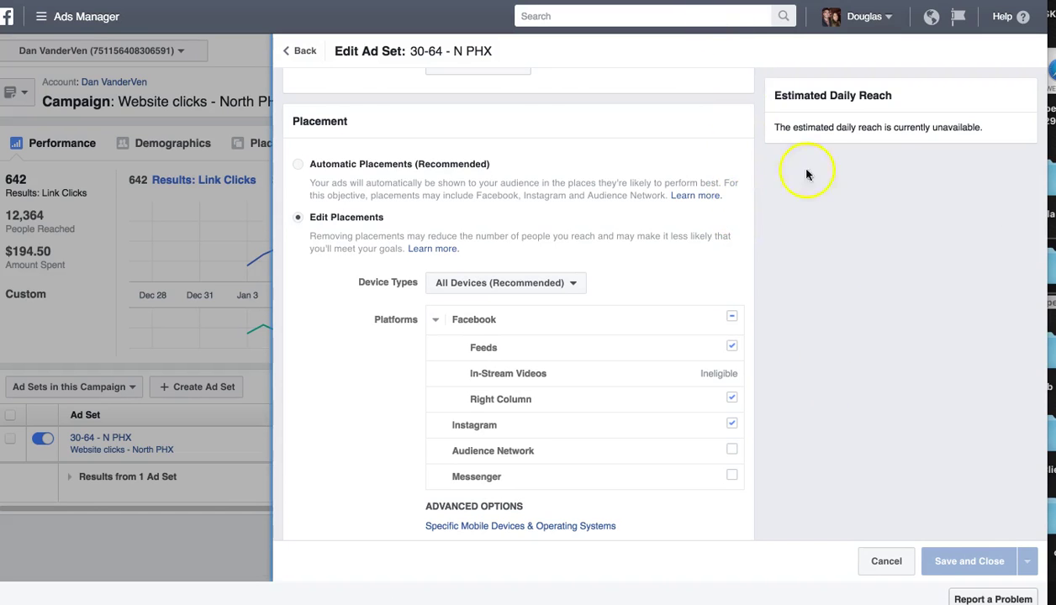
pyautogui.scroll(-5, 951, 252)
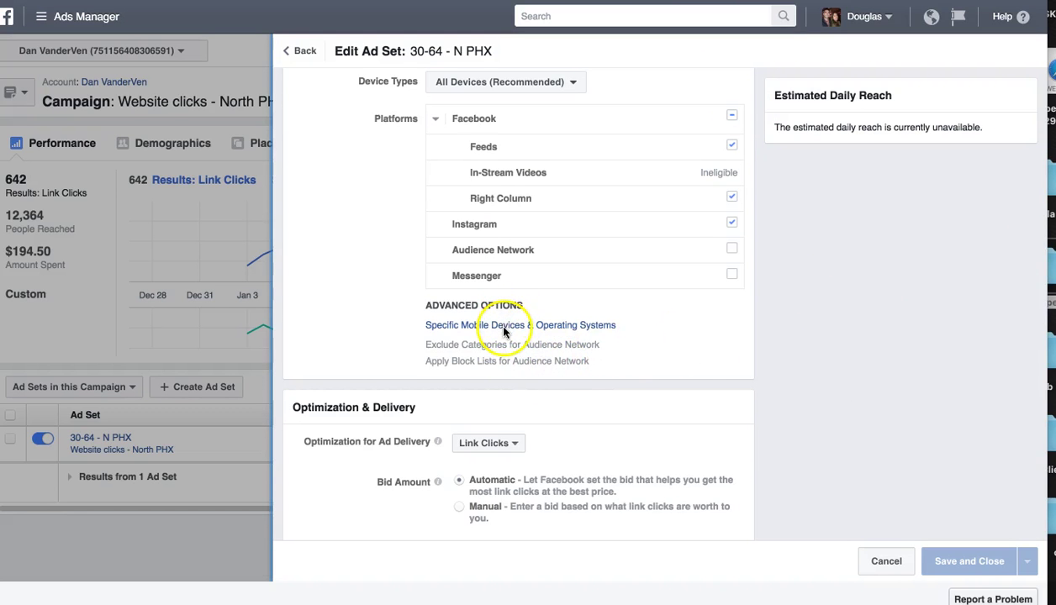
pyautogui.scroll(-2, 505, 319)
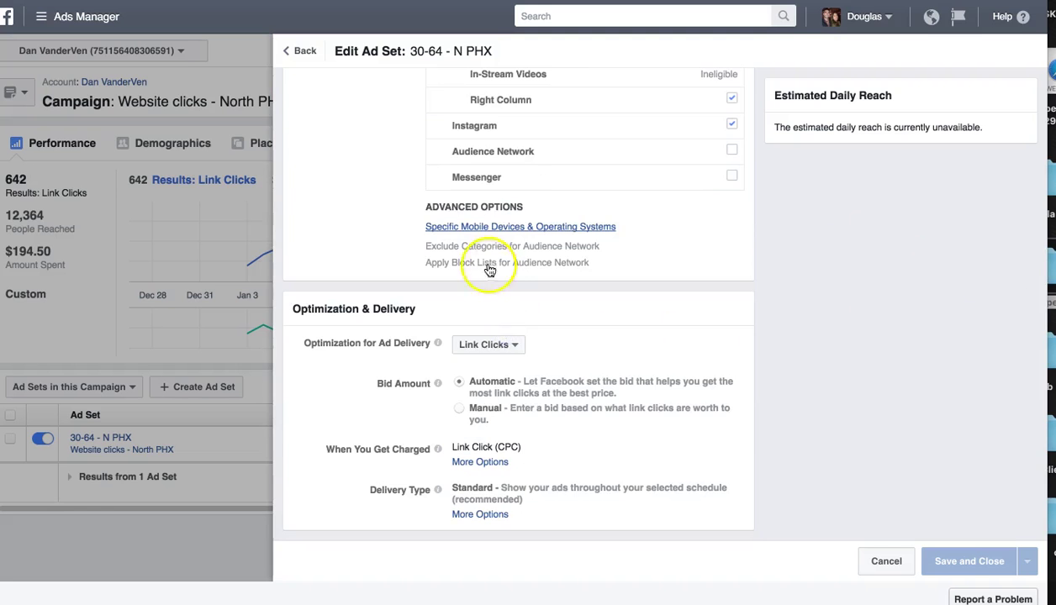
pyautogui.click(530, 228)
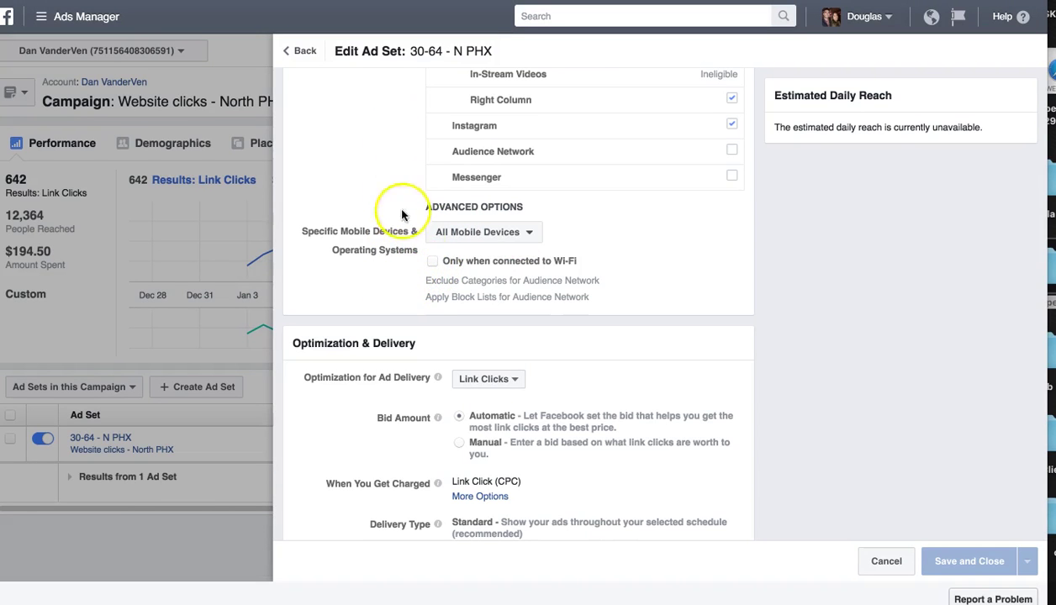
pyautogui.click(432, 262)
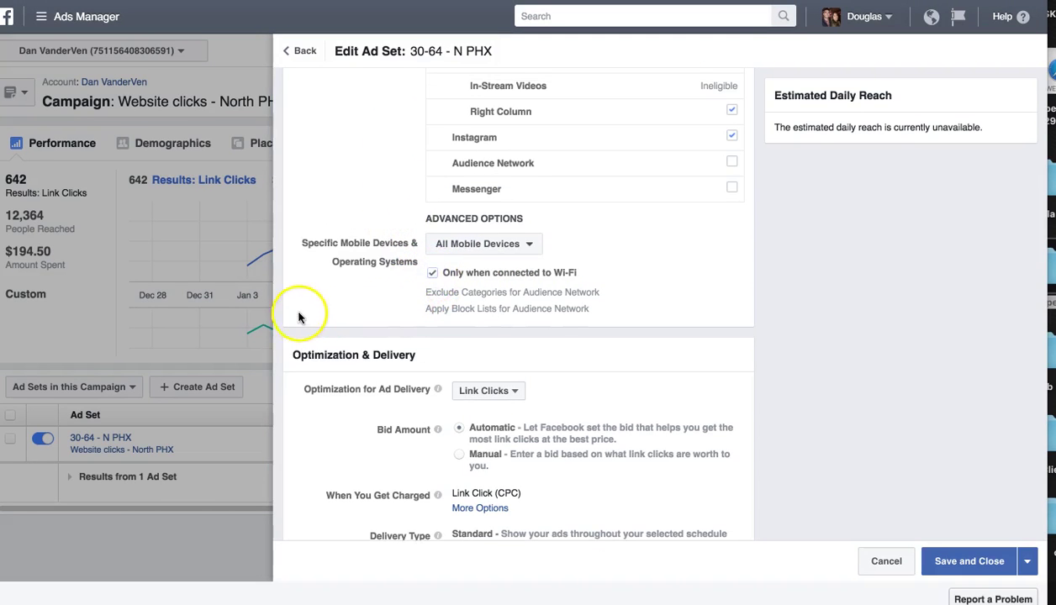
pyautogui.scroll(-1, 290, 314)
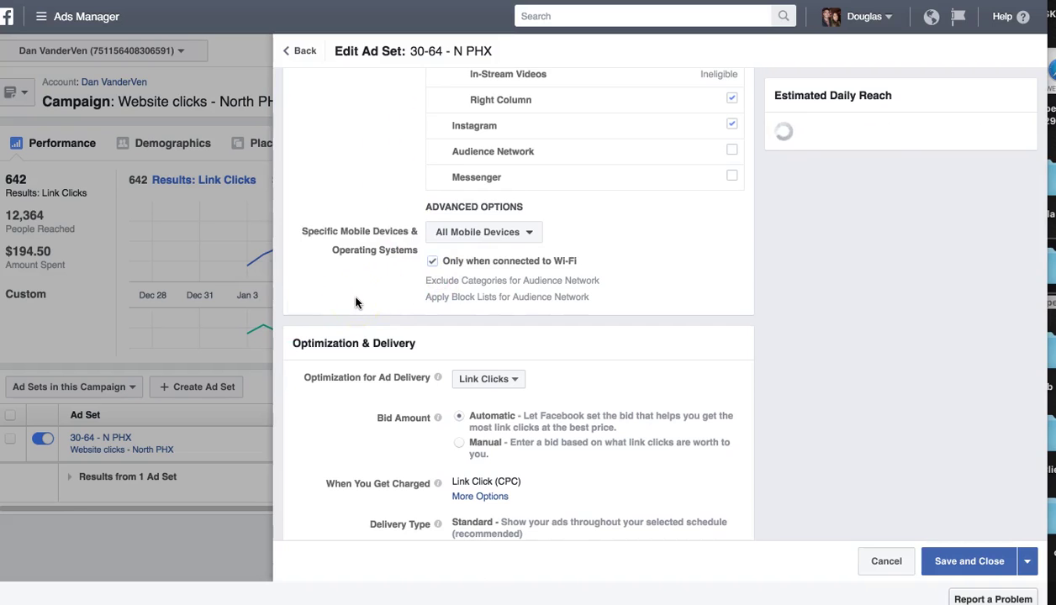
pyautogui.click(443, 266)
pyautogui.click(432, 266)
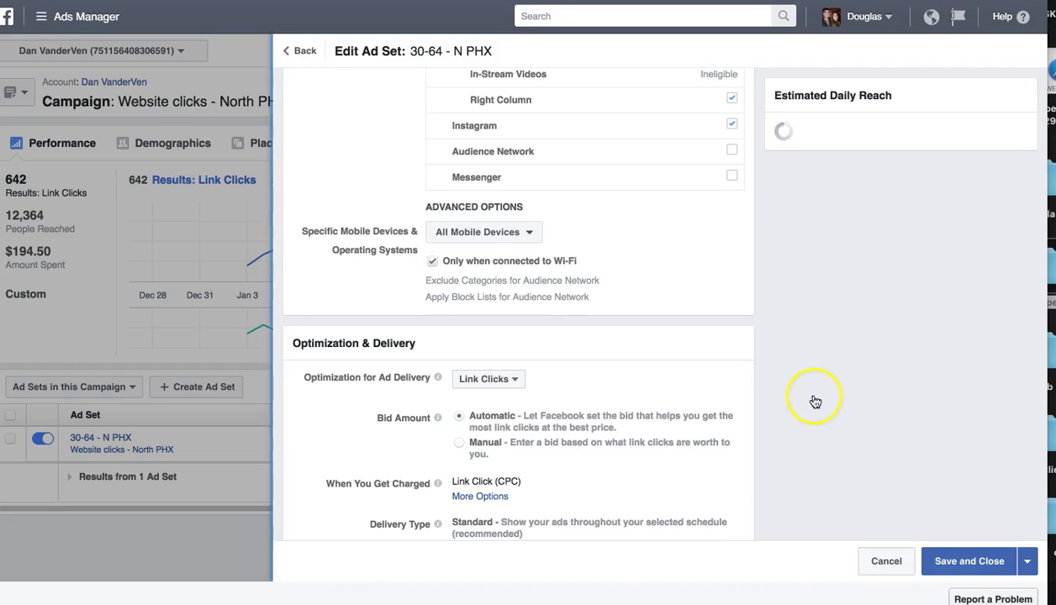
# Step: Review the ad set's Optimization & Delivery settings, and close the editor without saving changes
pyautogui.scroll(-1, 795, 354)
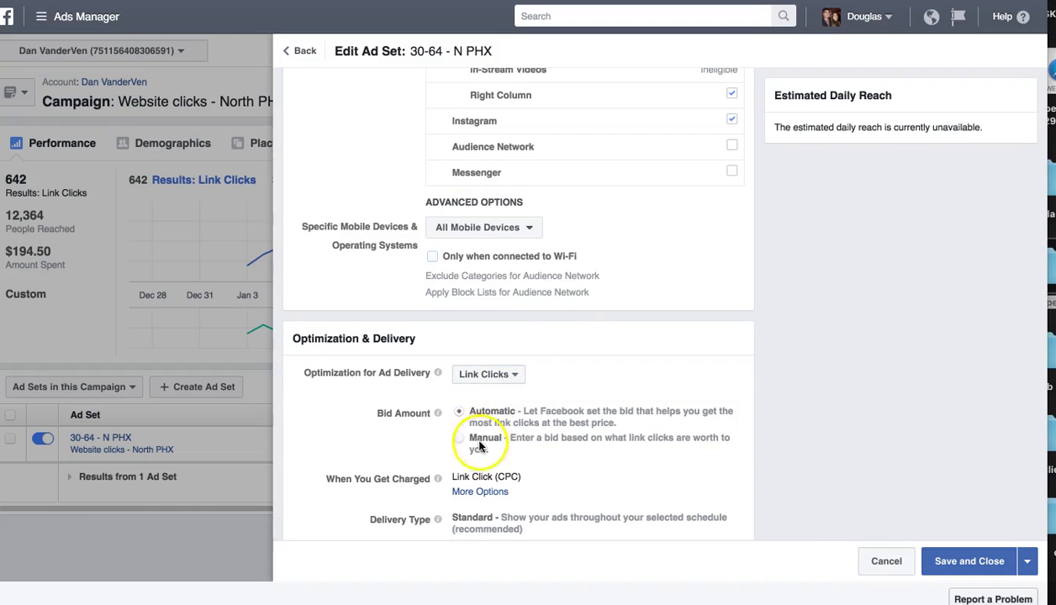
pyautogui.scroll(-1, 453, 432)
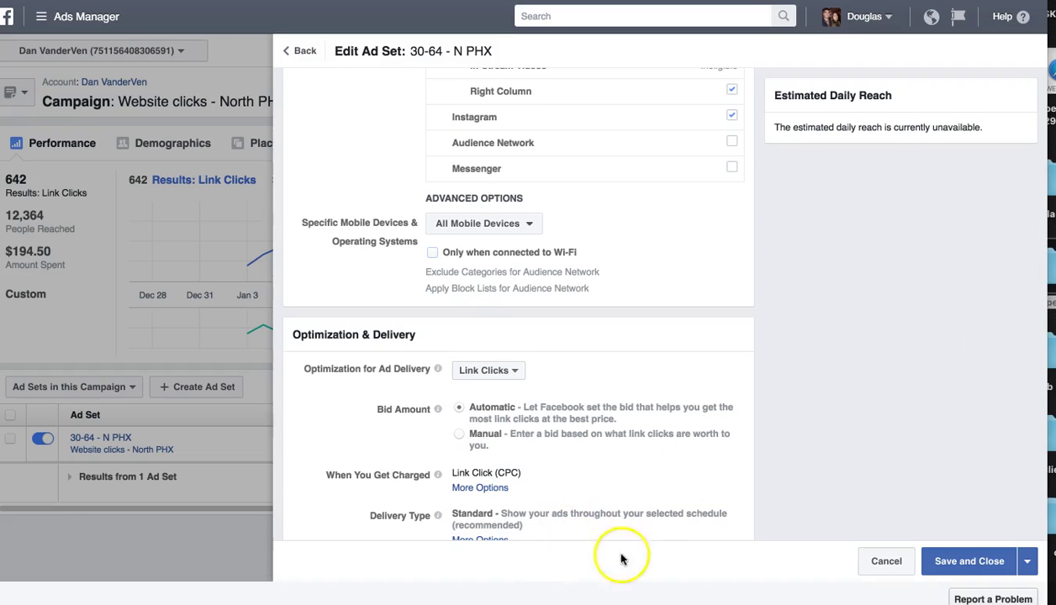
pyautogui.scroll(-1, 886, 562)
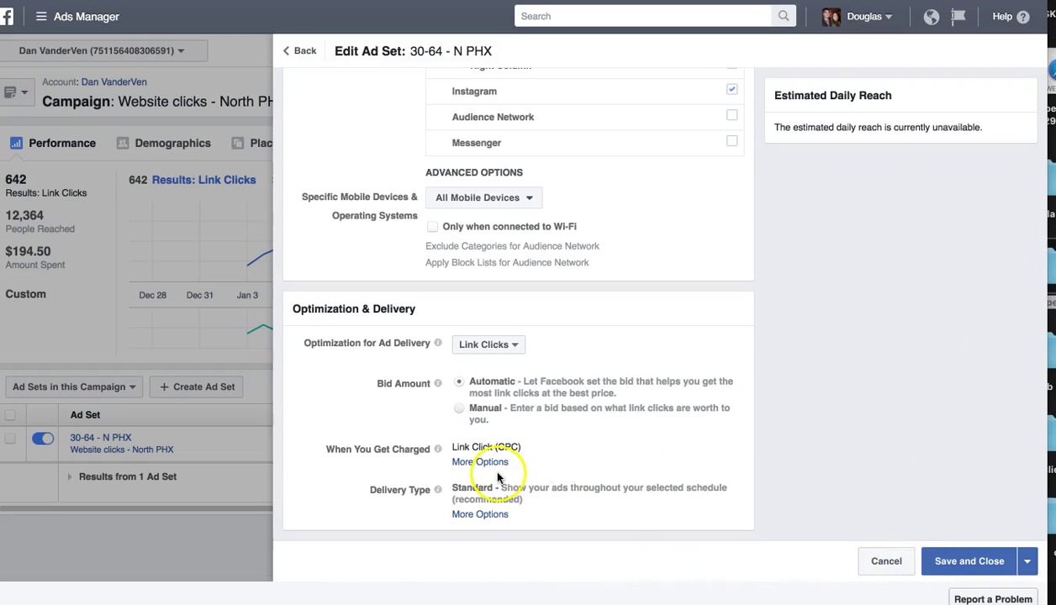
pyautogui.click(92, 316)
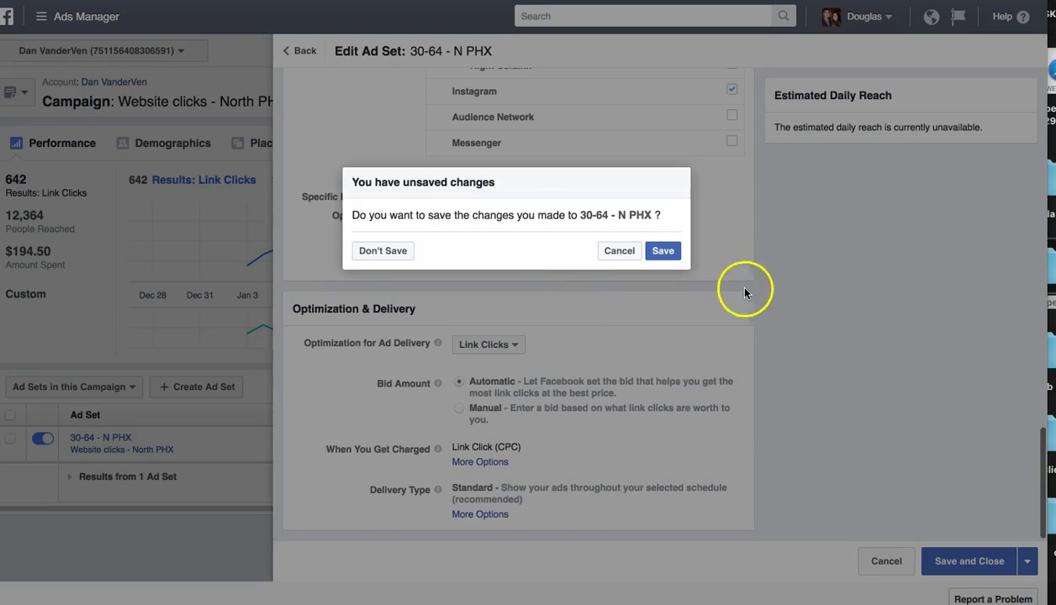
pyautogui.click(394, 251)
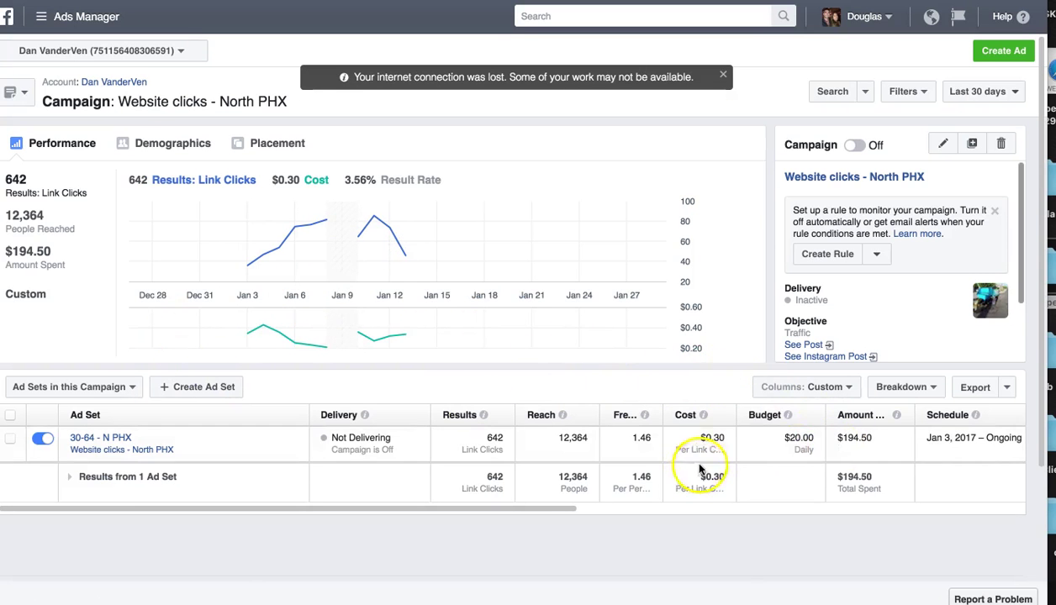
# Step: Go back to the Can Clean Pros video ad post and highlight its ad copy about cleaning stinky bins
pyautogui.hscroll(1, 702, 446)
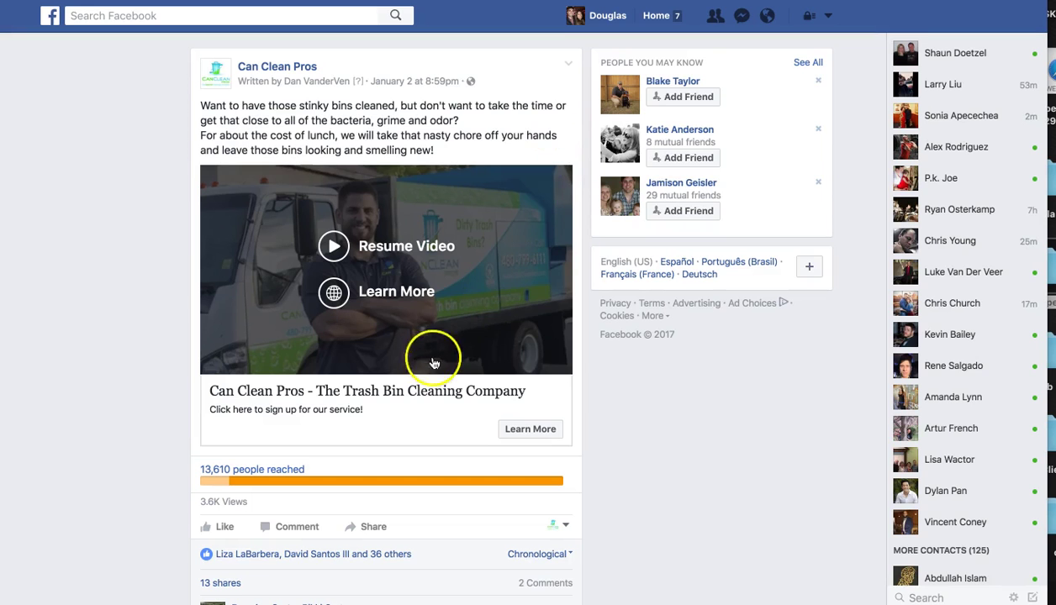
pyautogui.click(312, 108)
pyautogui.moveTo(202, 102); pyautogui.dragTo(467, 158)
pyautogui.click(467, 158)
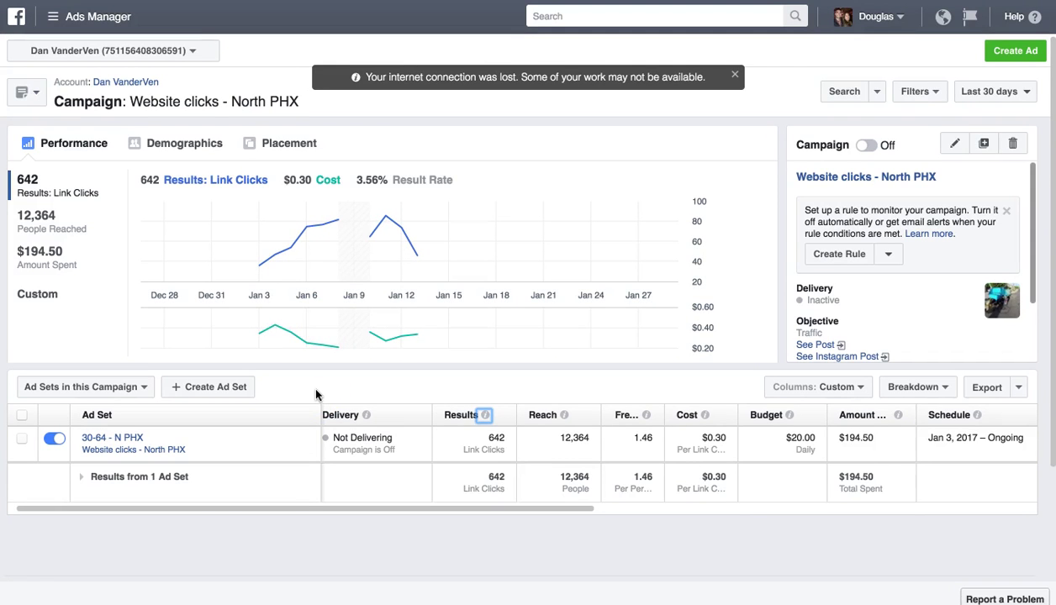
# Step: Look over the marketer's public figure page on Facebook and go to the account owner's personal profile
pyautogui.scroll(-3, 317, 395)
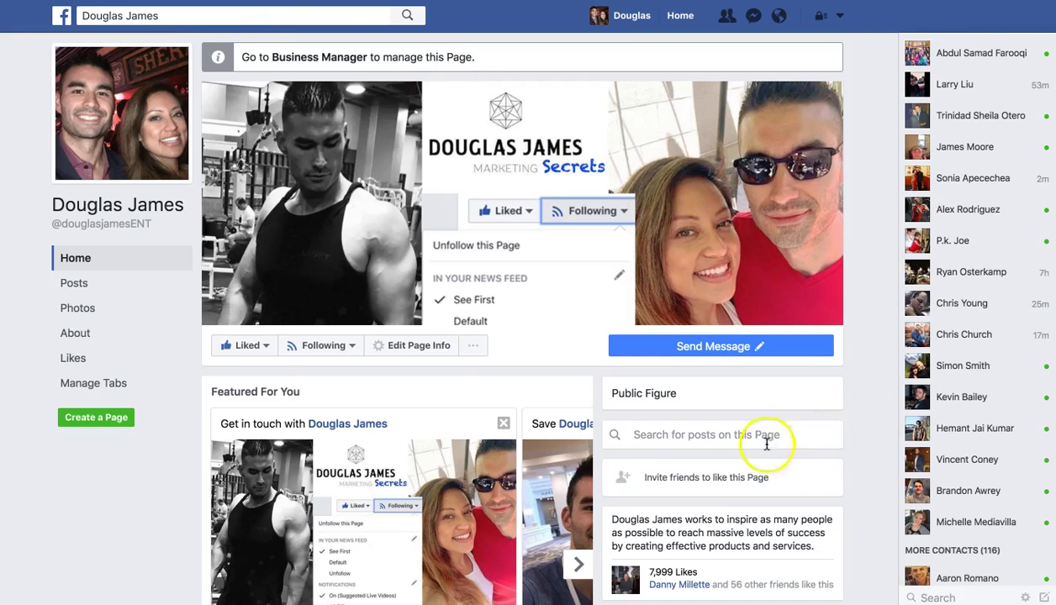
pyautogui.scroll(-3, 719, 521)
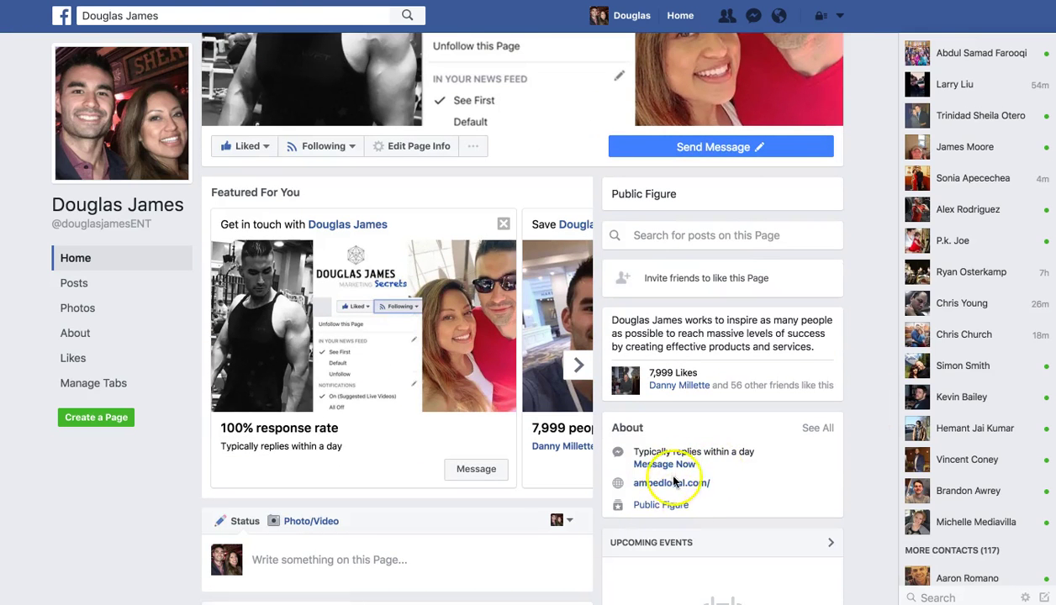
pyautogui.scroll(3, 677, 475)
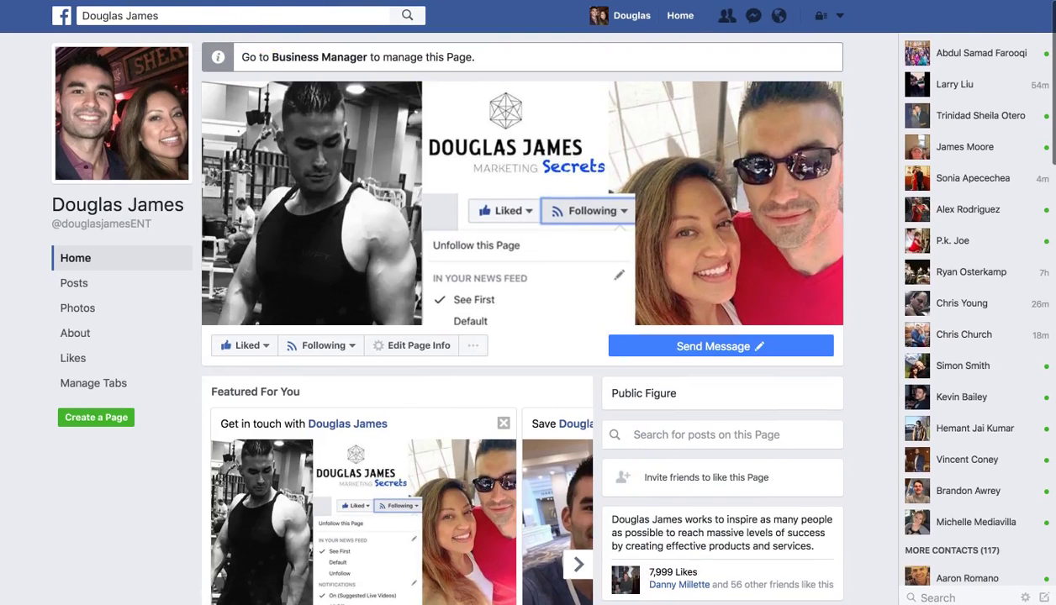
pyautogui.click(631, 17)
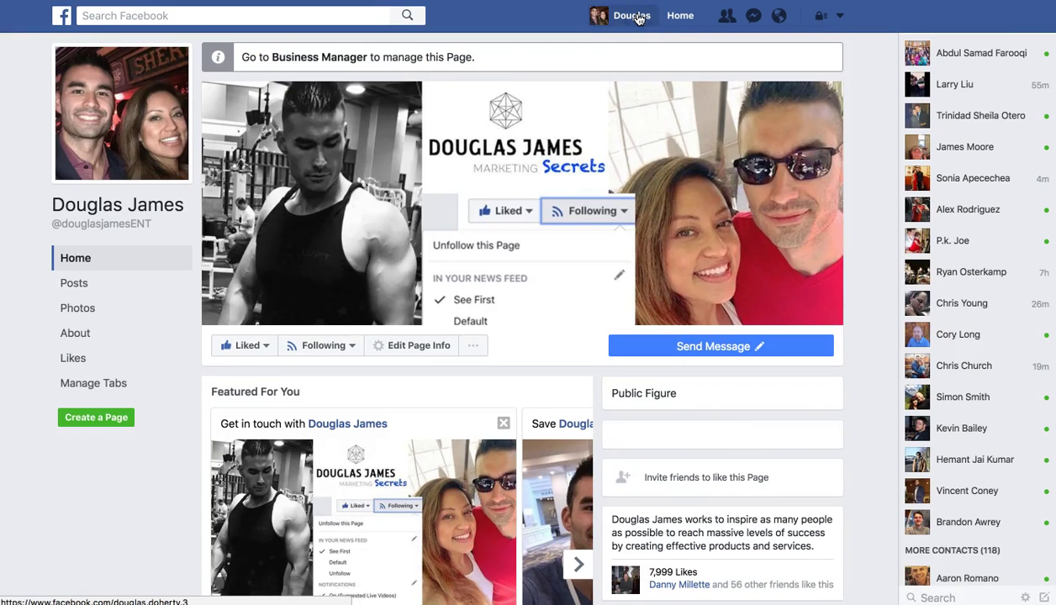